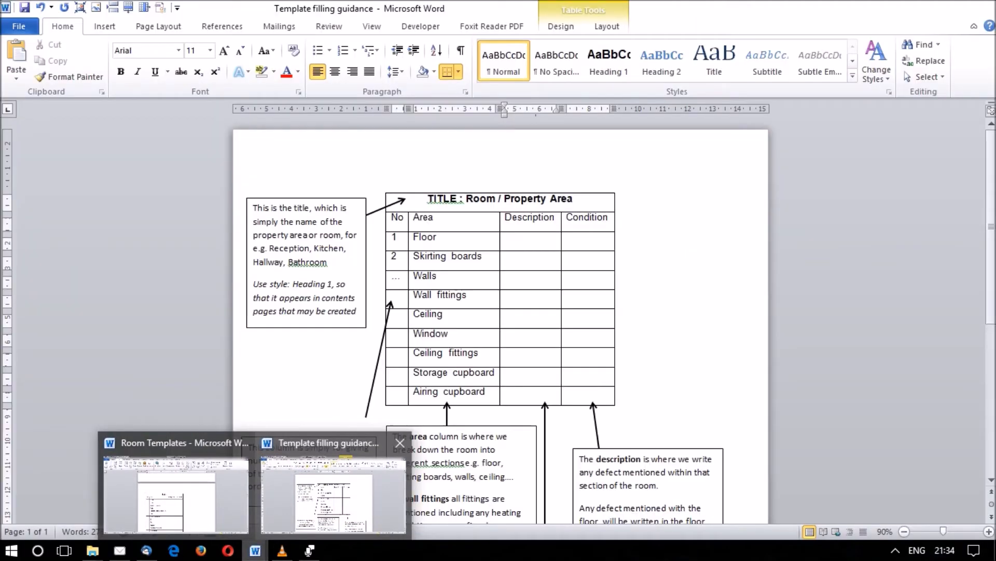
Switch to the Template filling guidance document and examine the overall layout of its room table.
click(332, 494)
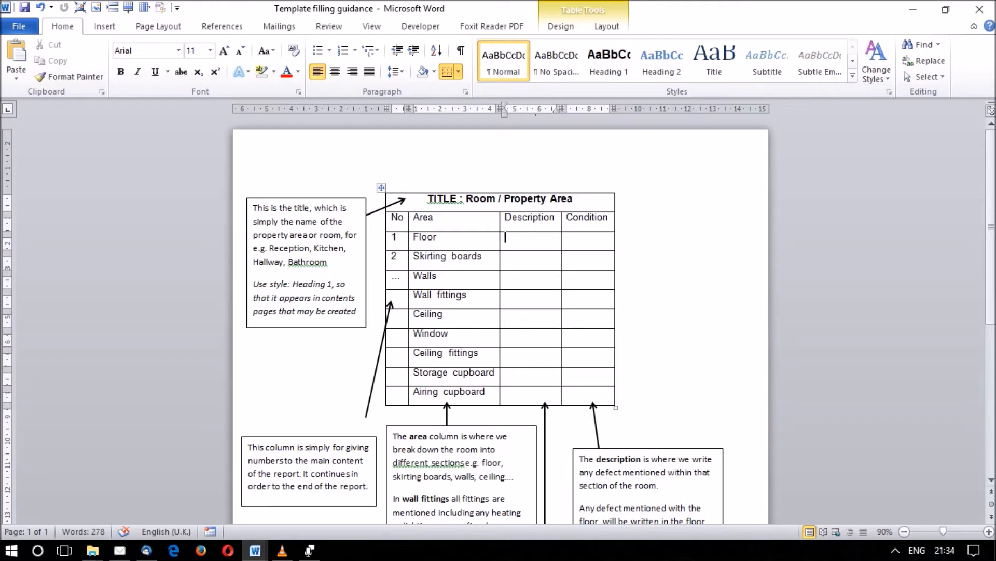
click(382, 187)
click(502, 257)
drag(429, 199, 591, 415)
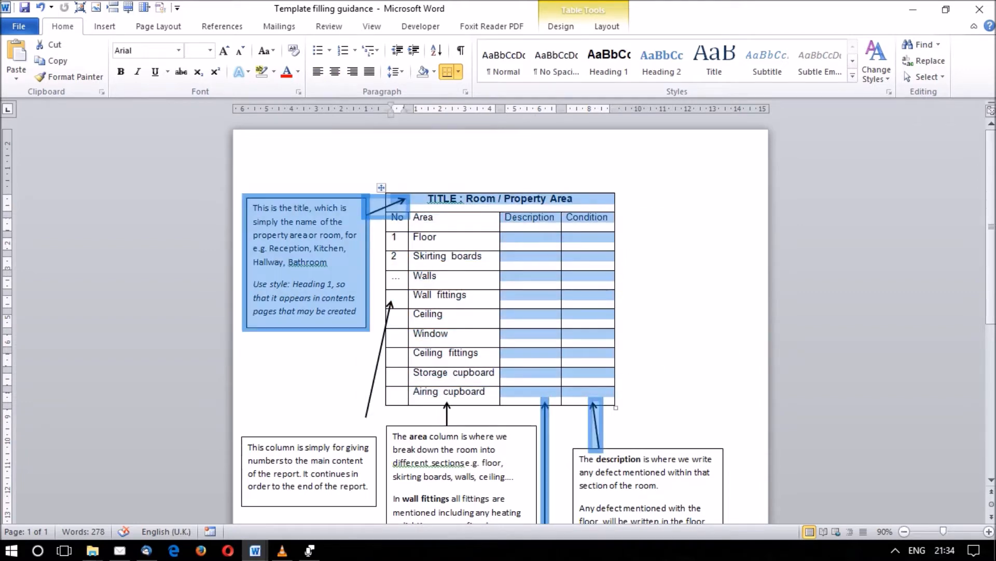
click(453, 314)
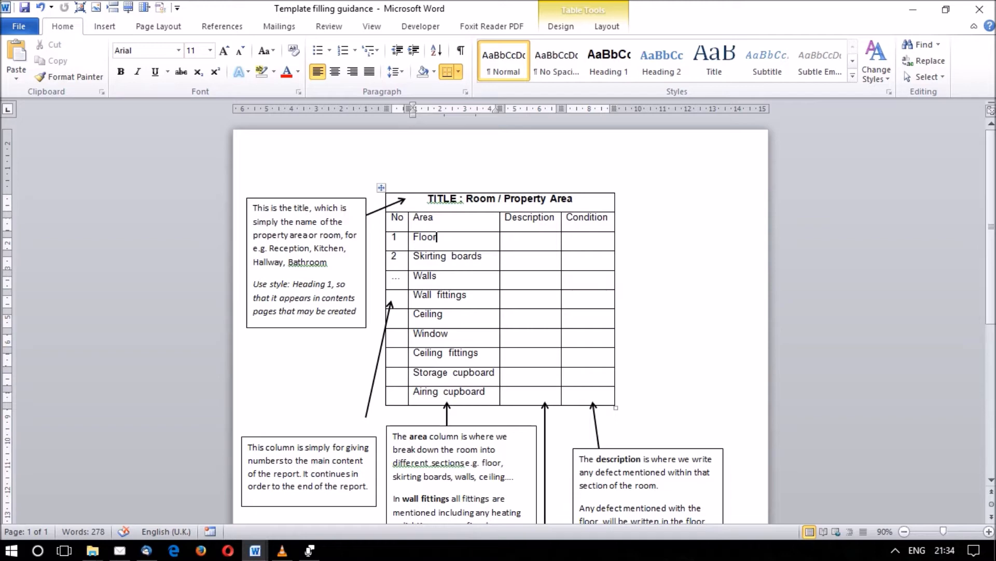
key(ctrl+a)
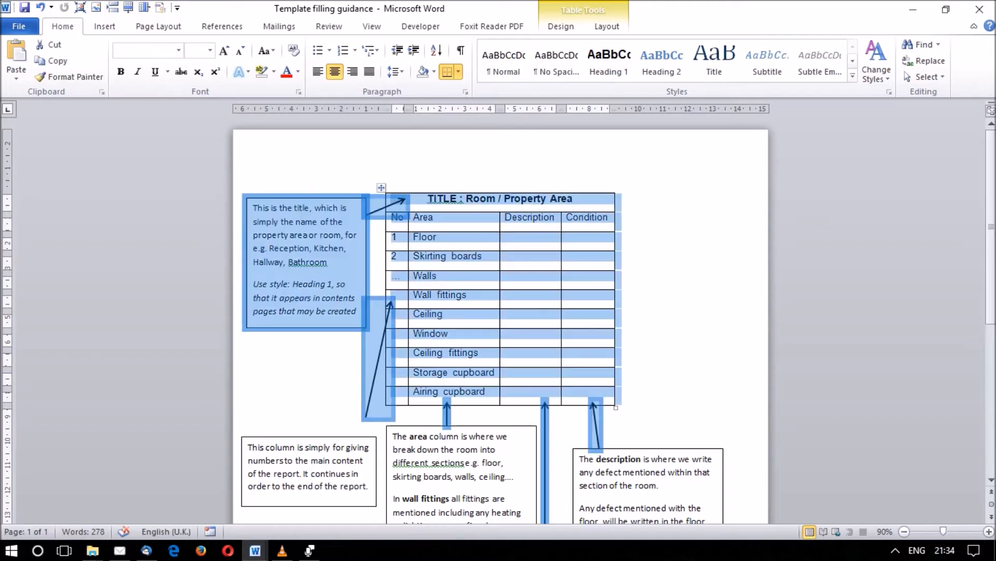
click(530, 238)
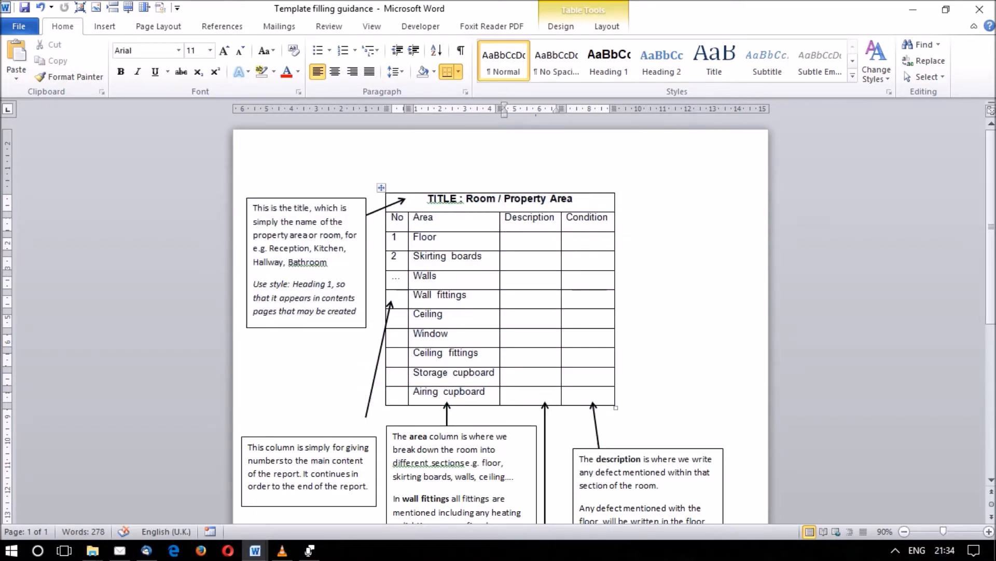
Review the table's title style, column headings, numbering column and the list of entries in the Area column.
drag(574, 199, 428, 200)
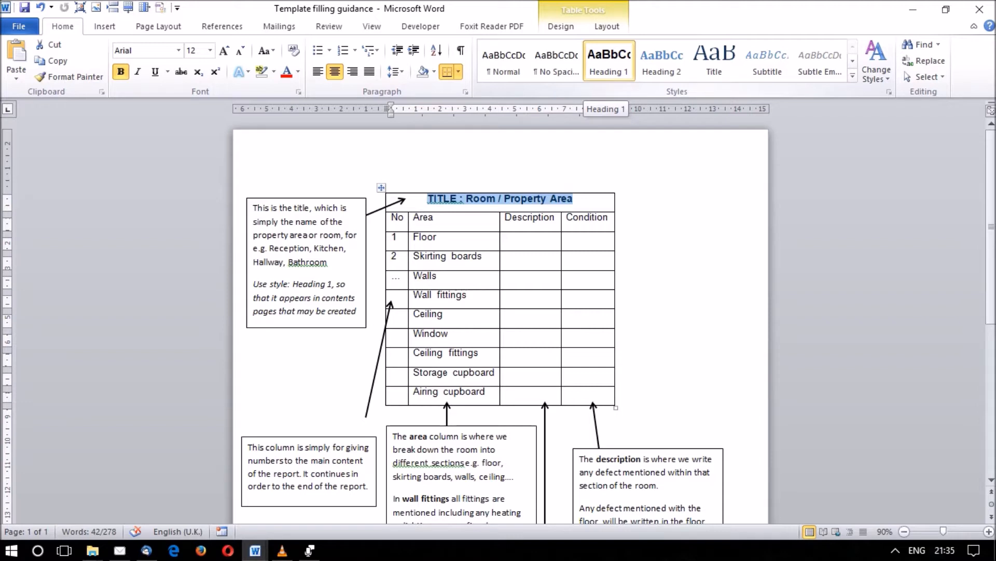
click(437, 218)
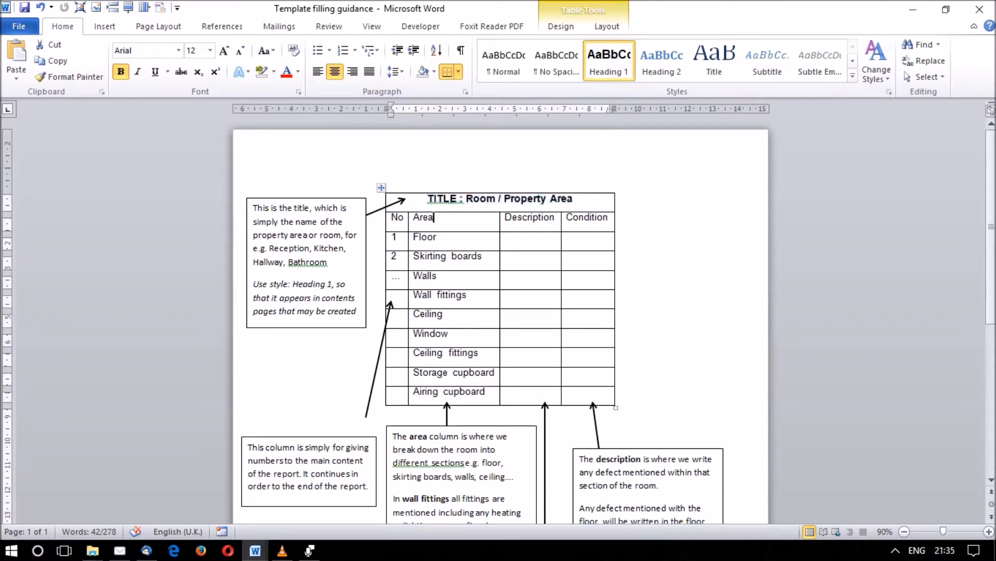
drag(604, 217, 399, 218)
click(399, 217)
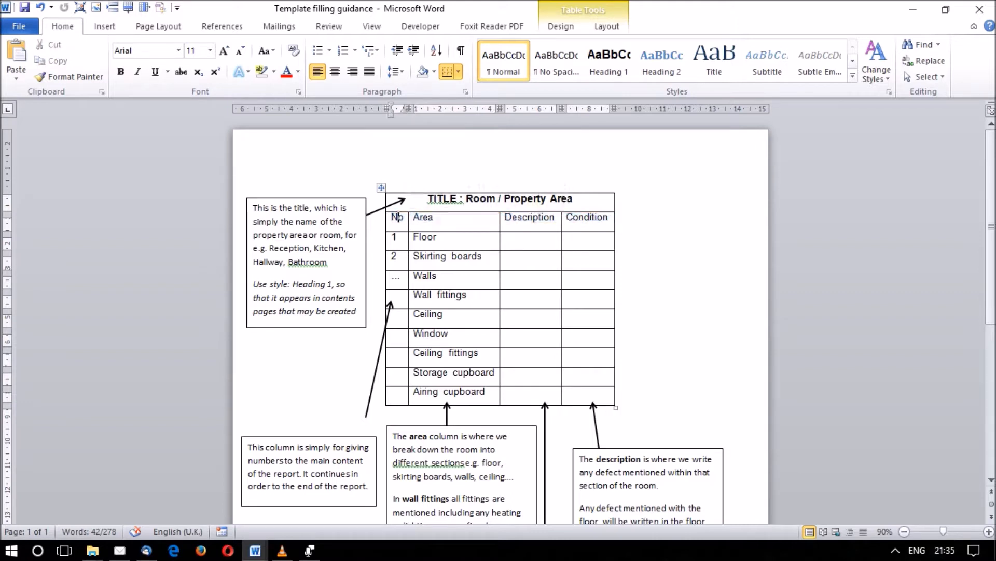
key(Down)
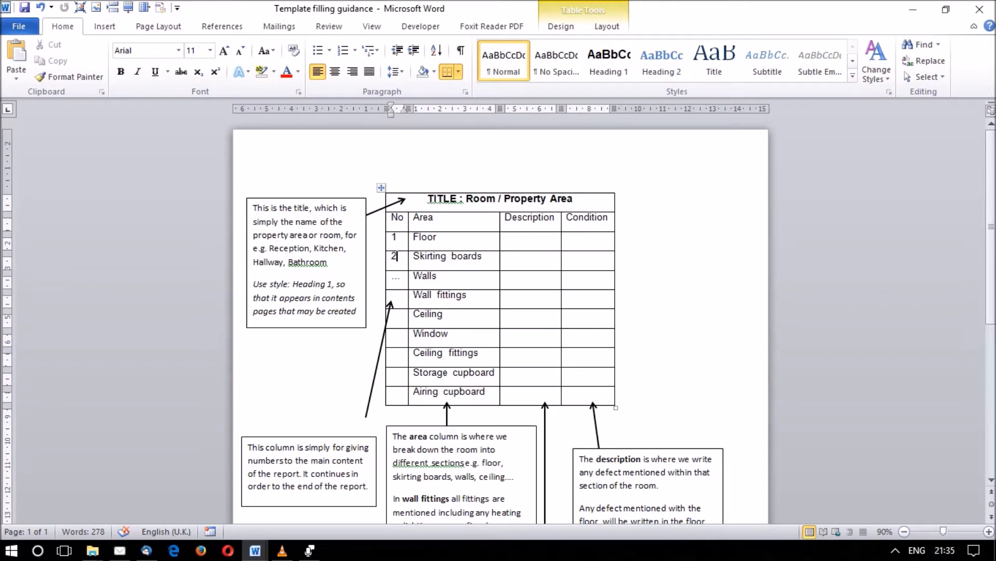
click(506, 255)
click(438, 237)
drag(413, 238, 447, 393)
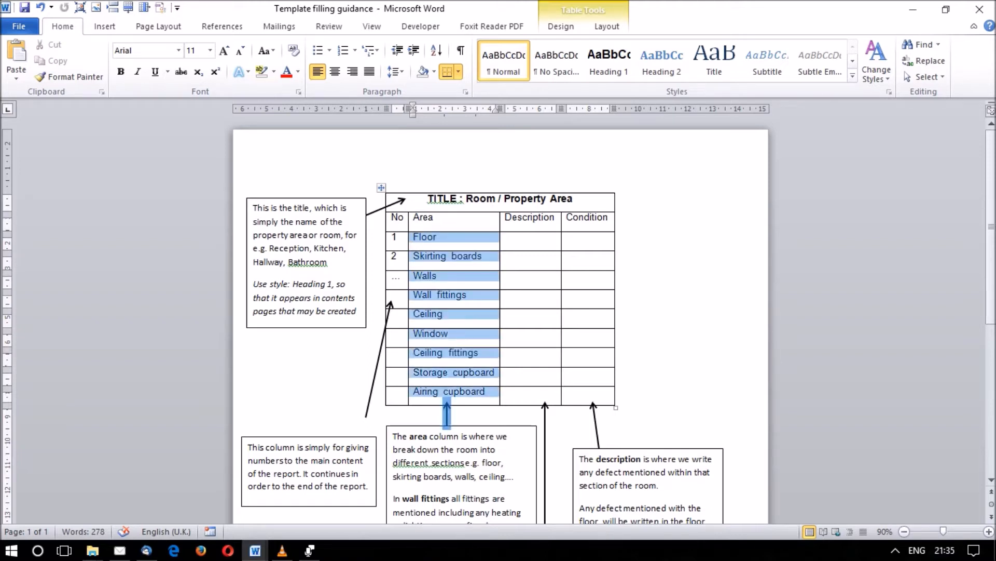
click(455, 392)
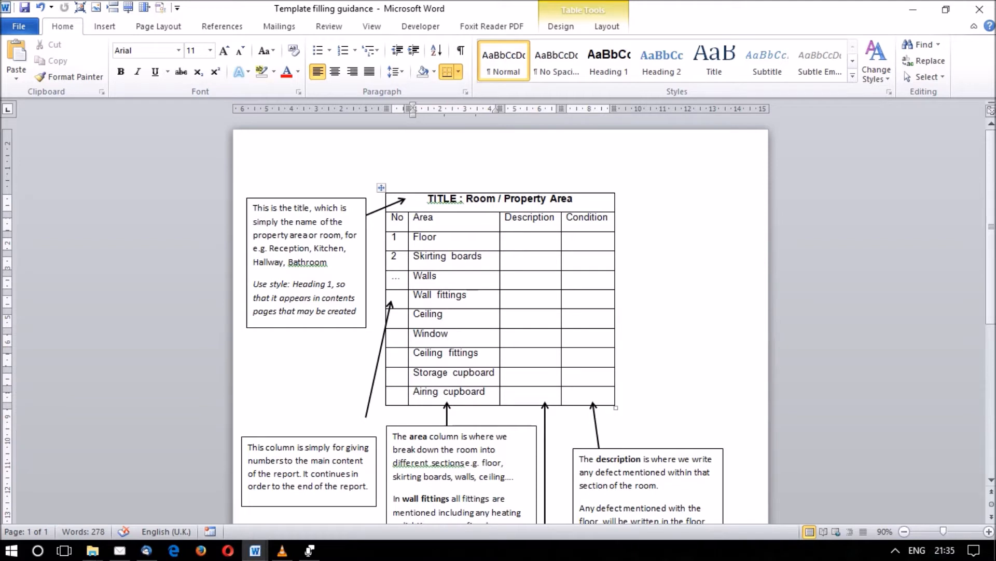
Enter "Brown carpet" as the description of the Floor row.
click(505, 237)
click(493, 237)
drag(421, 236, 438, 238)
click(511, 238)
text(Brown c)
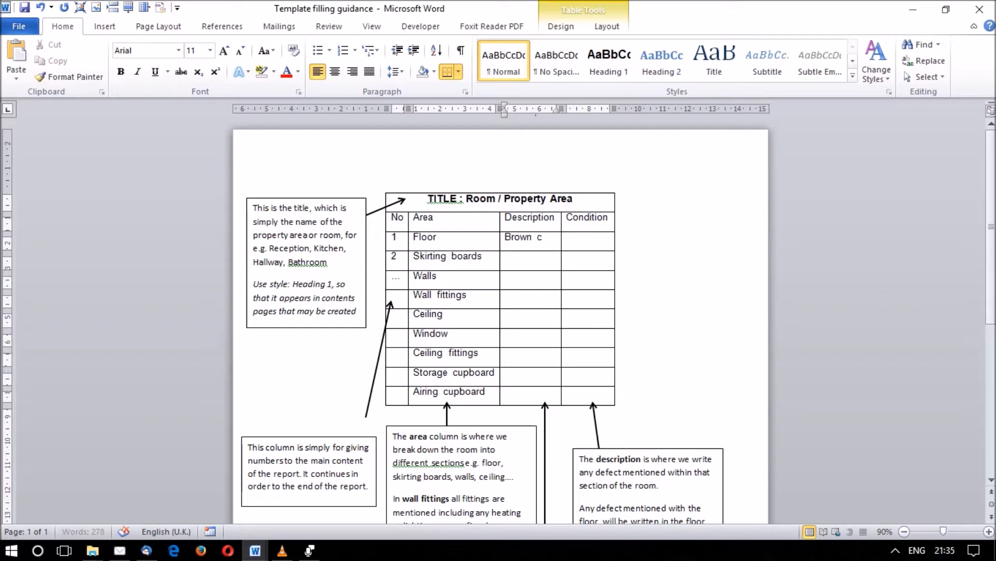
text(arpet)
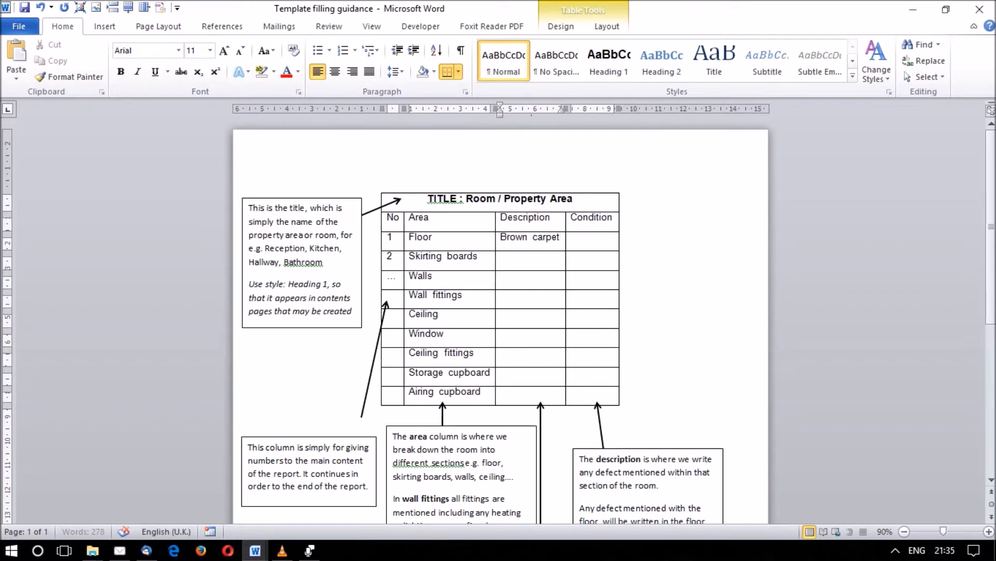
Enter "Magnolia painted" as the description of the Walls row.
key(Tab)
click(503, 255)
click(502, 275)
text(Magnolia painted)
Enter "Marked to lower sides" as the Walls condition and "Stained in places" as the Floor condition.
key(Tab)
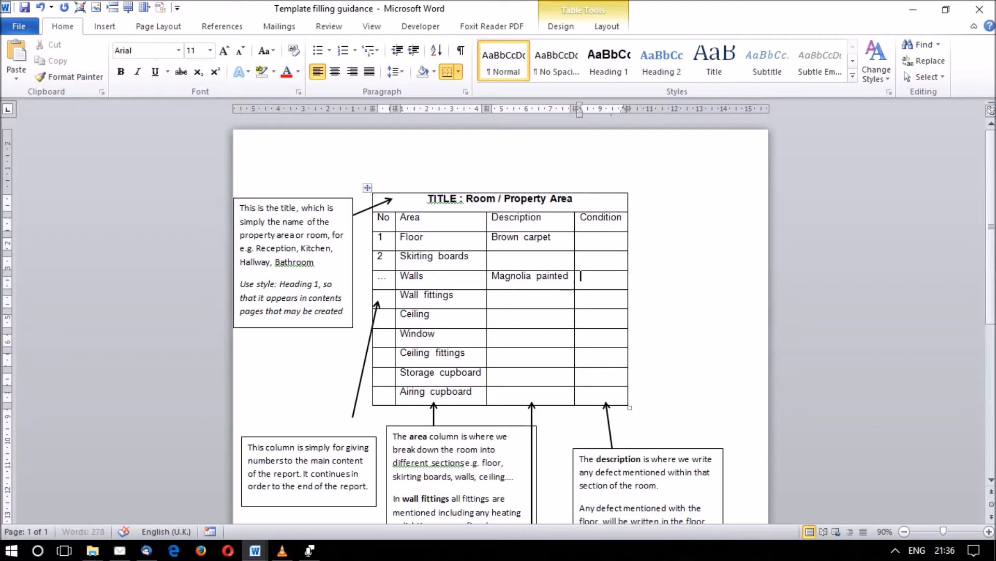
text(Mr)
text(rked to lowe)
text(r sides)
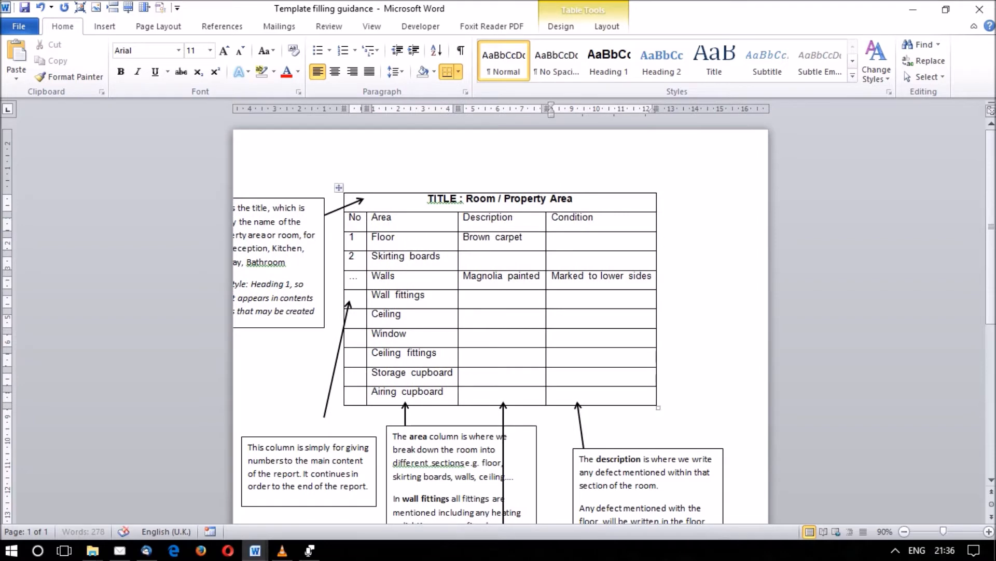
text(Sa)
text(tained in pla)
text(ces)
Clear the Condition entries of the Floor and Walls rows.
drag(634, 237, 552, 237)
key(Delete)
drag(551, 275, 655, 276)
key(Delete)
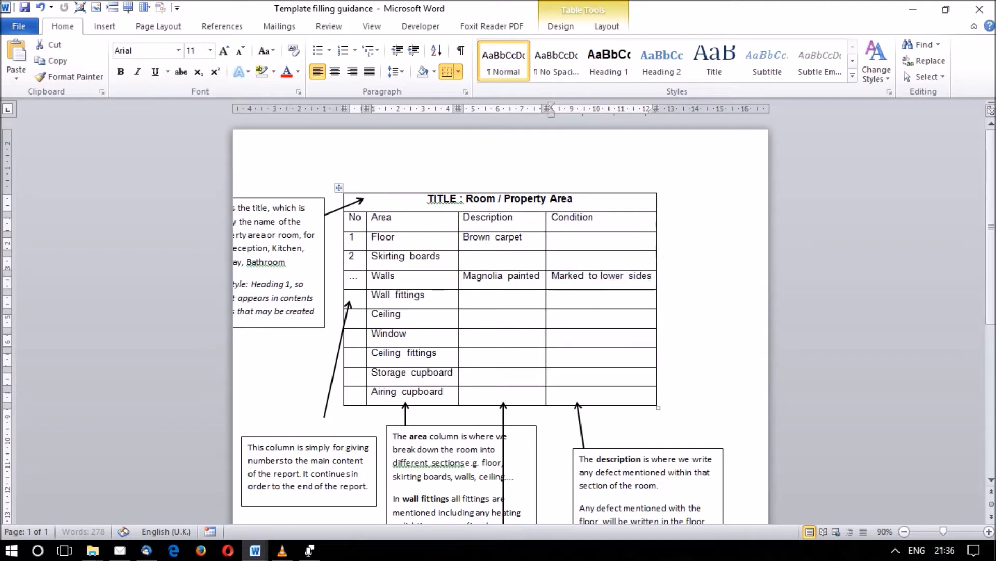
Examine how the Condition column relates to the area and description entries in the Floor and Window rows.
click(594, 314)
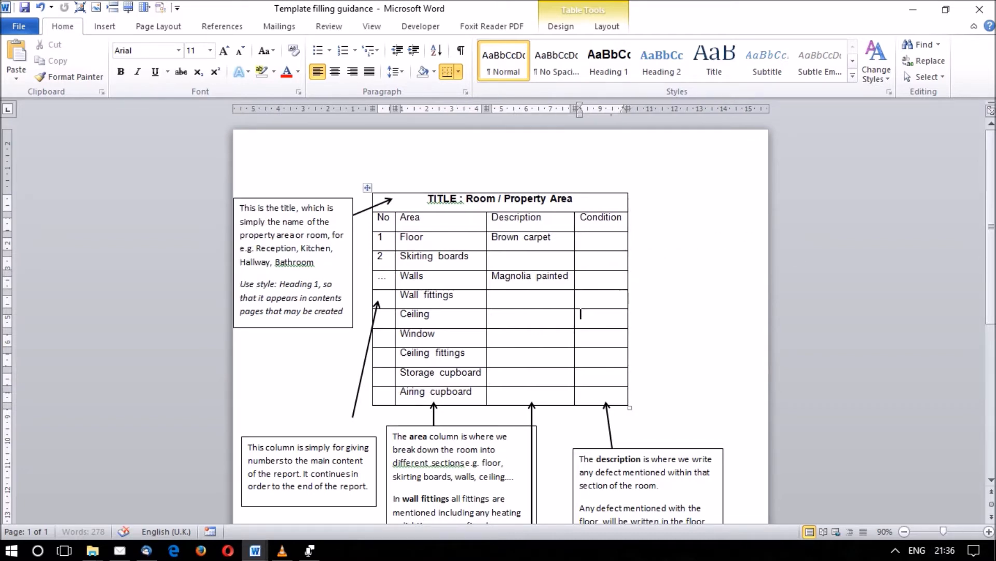
drag(581, 217, 601, 239)
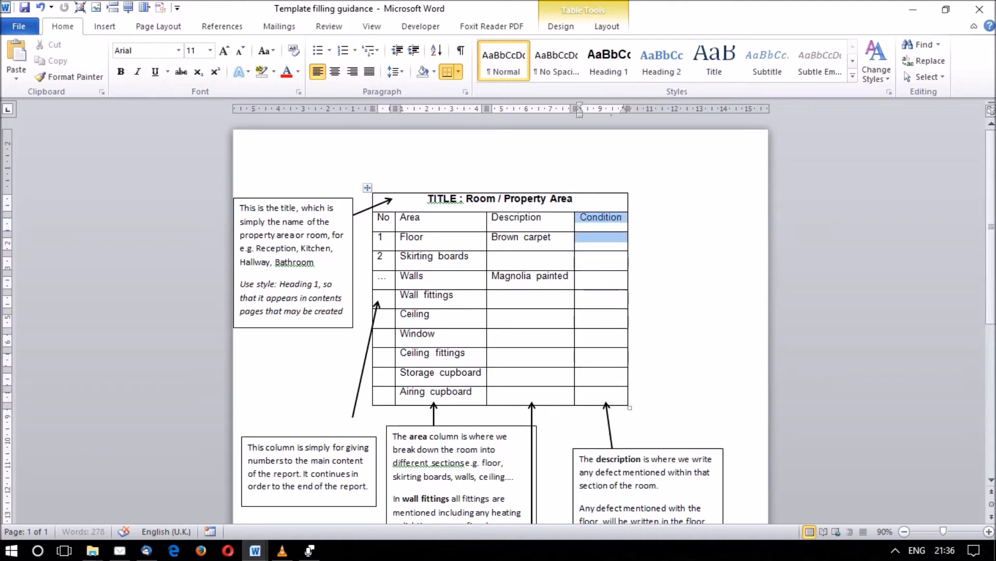
click(494, 257)
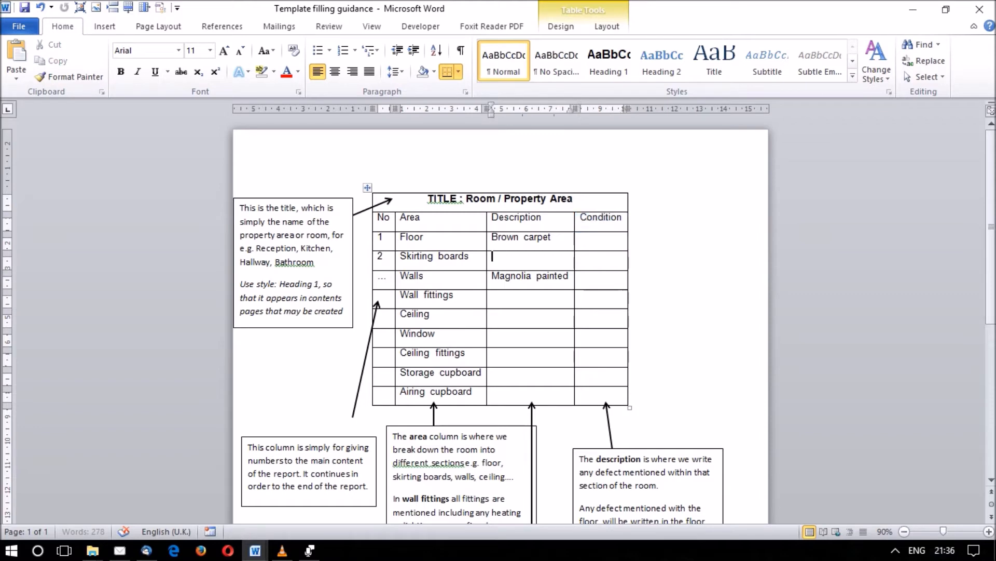
drag(552, 237, 416, 237)
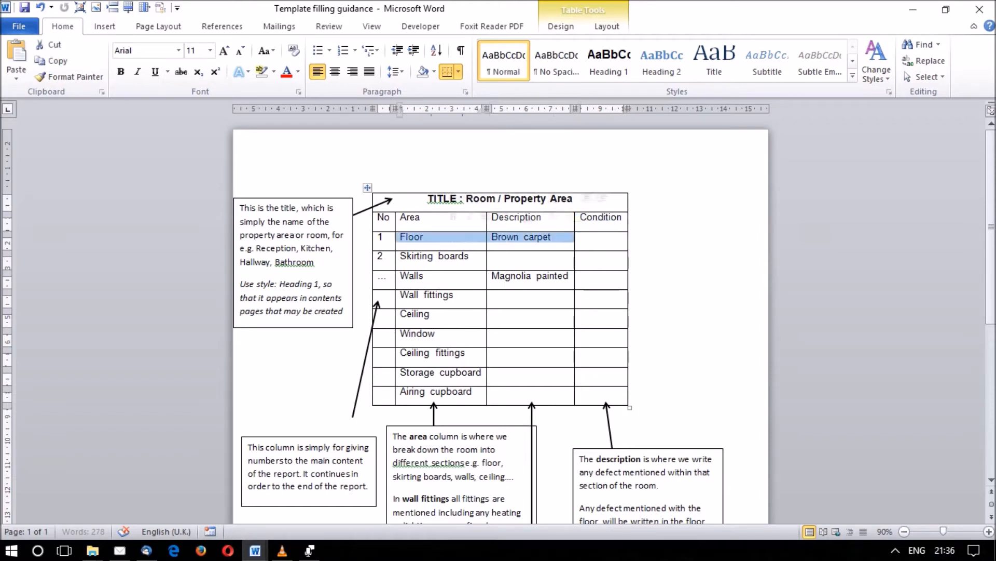
click(581, 237)
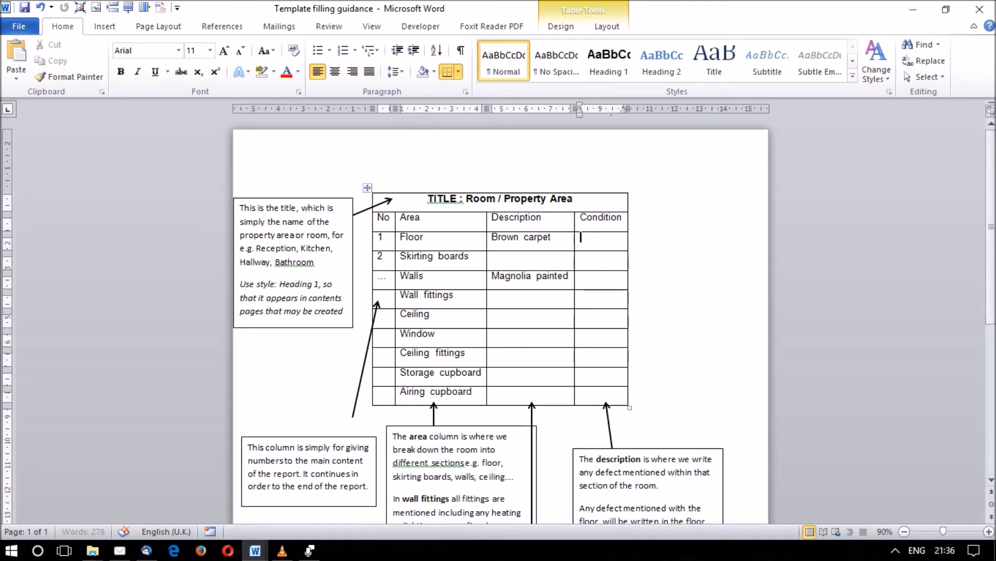
click(436, 334)
drag(580, 333, 597, 355)
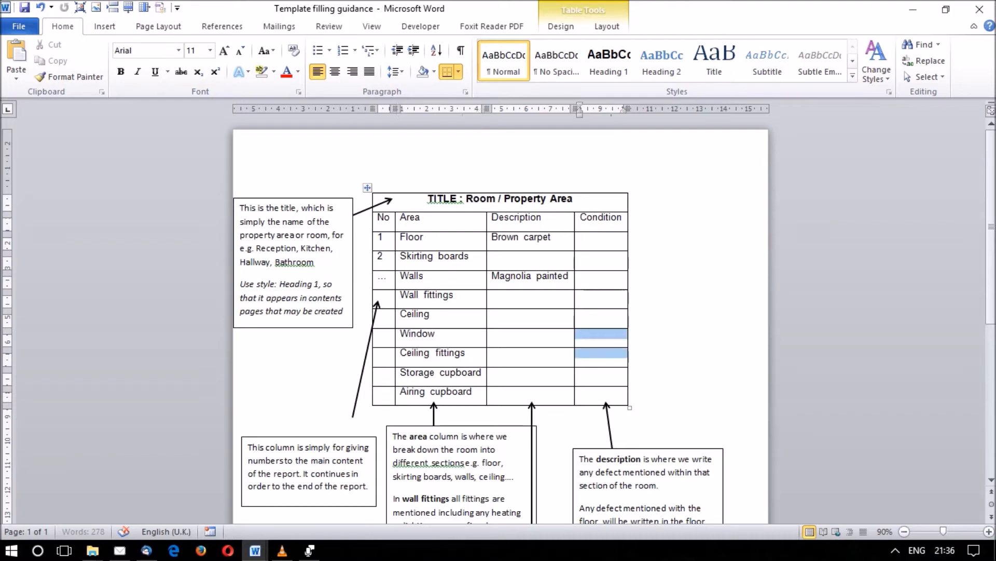
click(492, 334)
drag(435, 334, 401, 333)
click(492, 334)
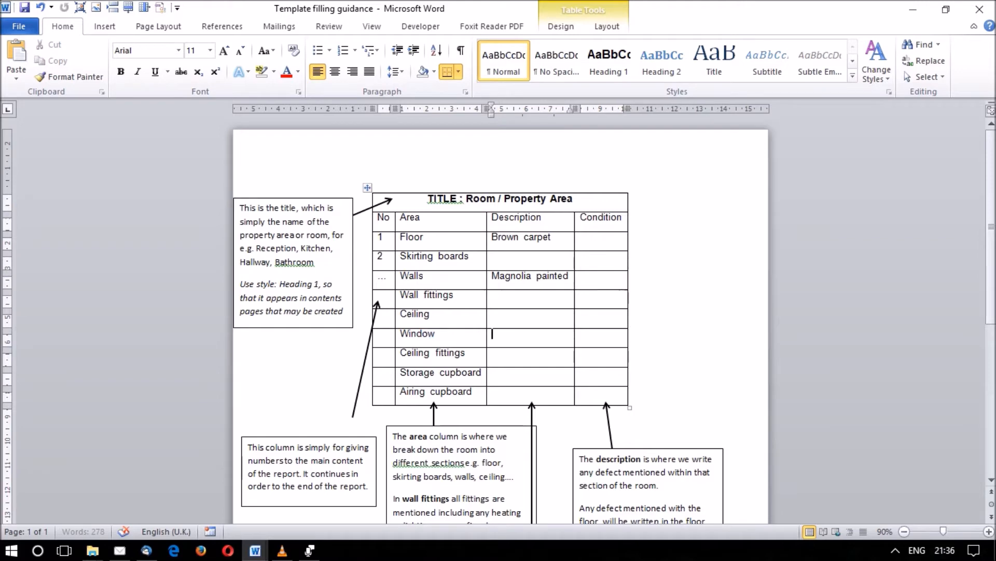
Try out "1 x light switch" as the Wall fittings description and clear the example again.
click(455, 295)
click(492, 295)
text(1 x light s)
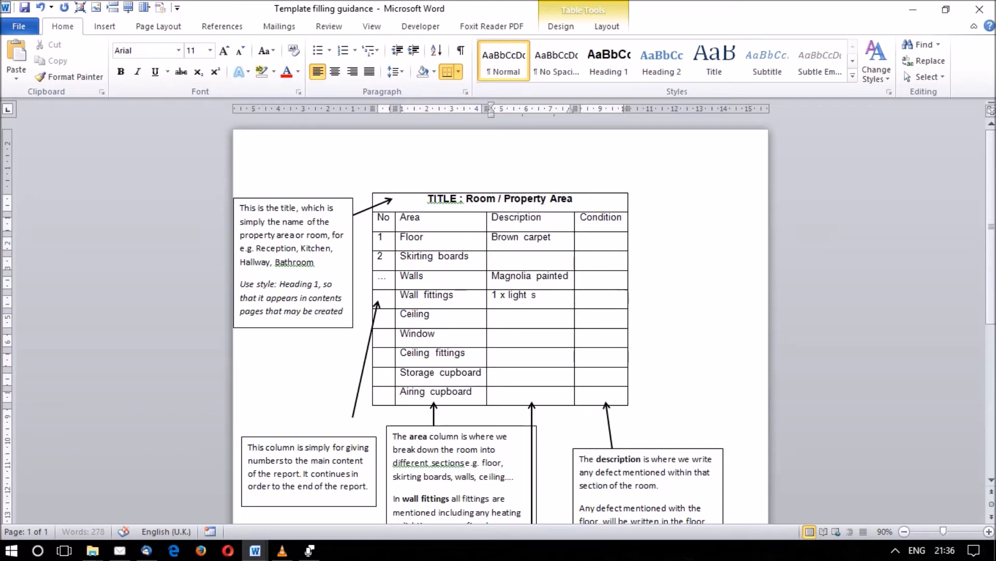
text(witch)
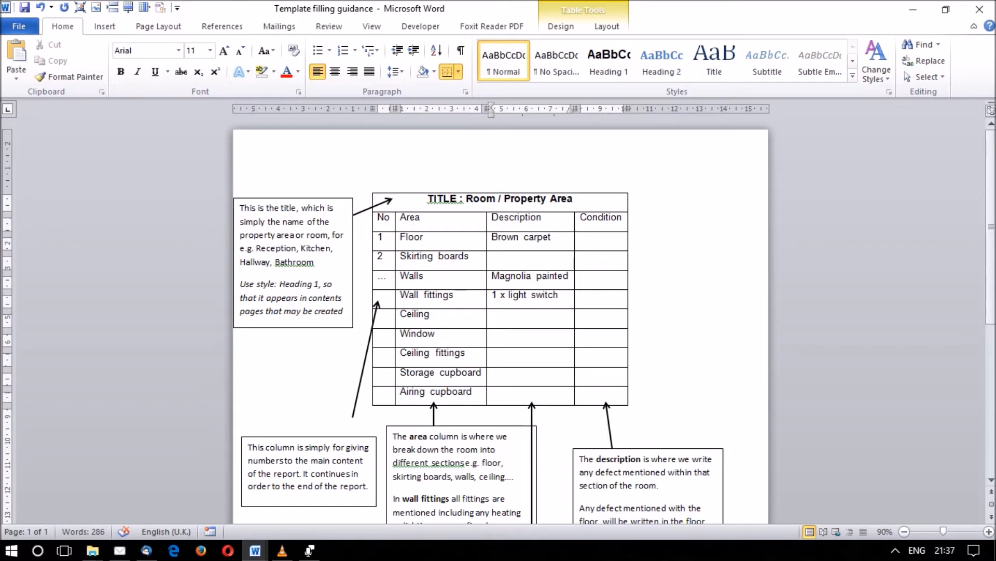
key(Return)
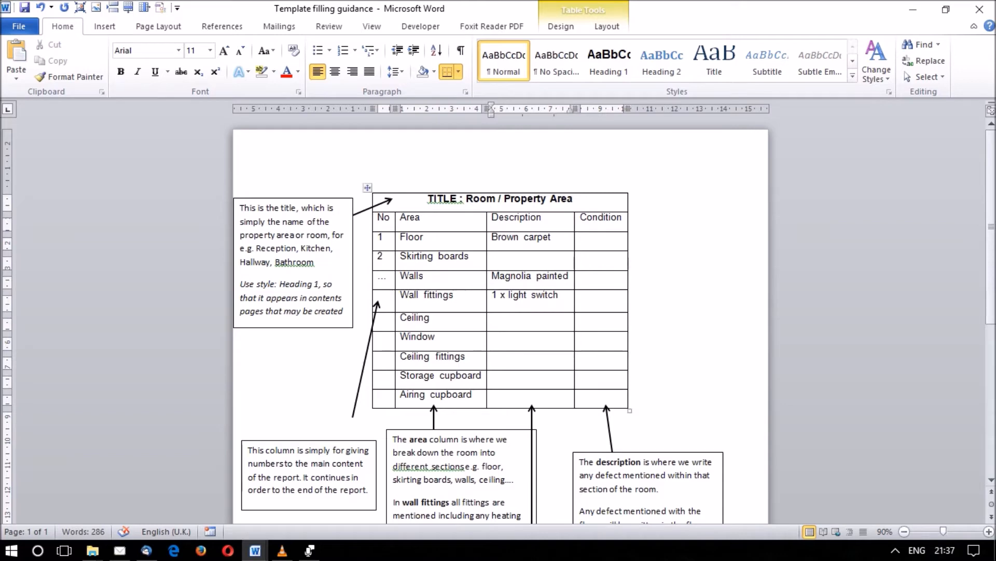
drag(562, 295, 492, 296)
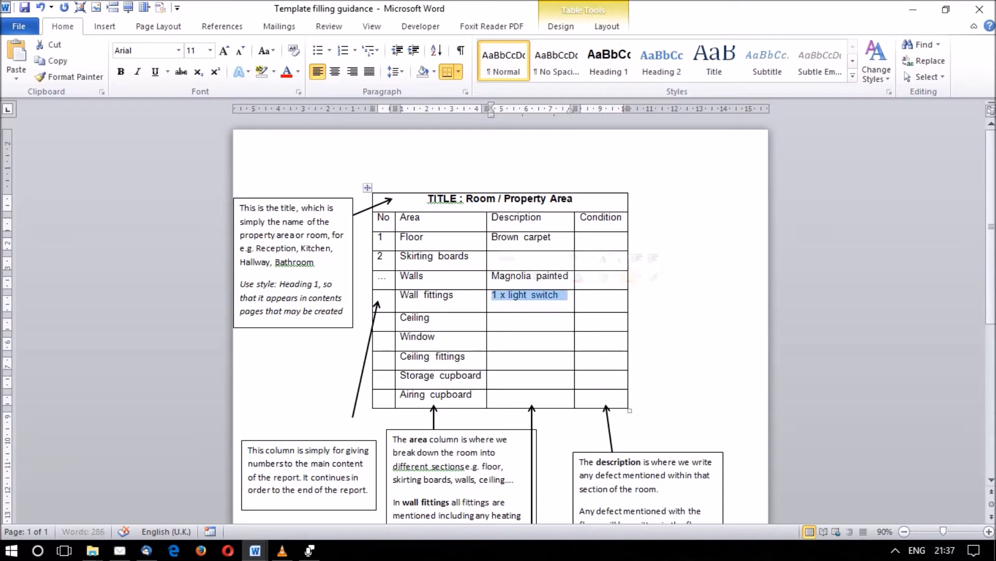
key(Delete)
Swap the Ceiling and Window entries in the Area column so Window comes directly after Wall fittings.
click(493, 314)
click(493, 334)
click(492, 352)
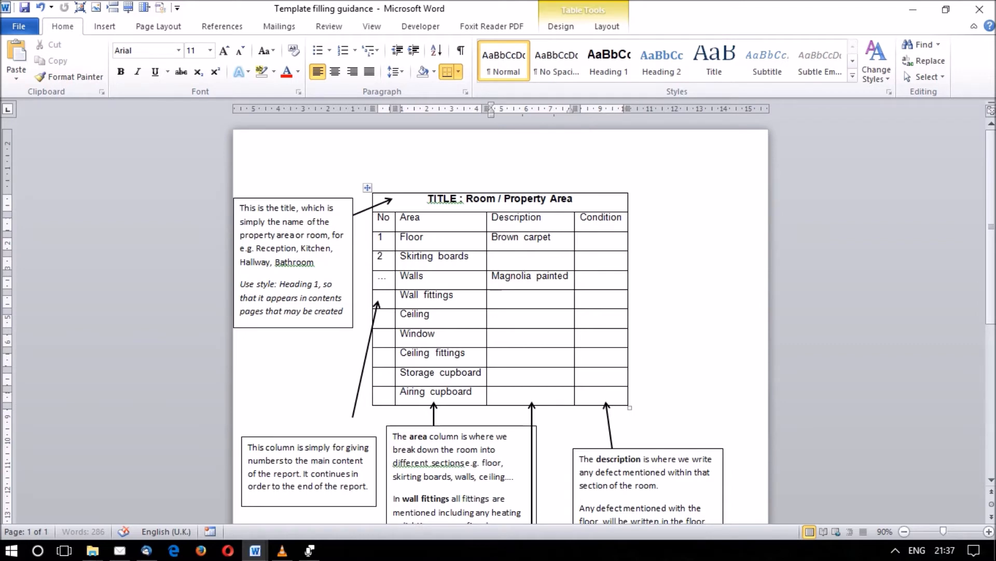
drag(431, 314, 399, 333)
drag(415, 334, 410, 314)
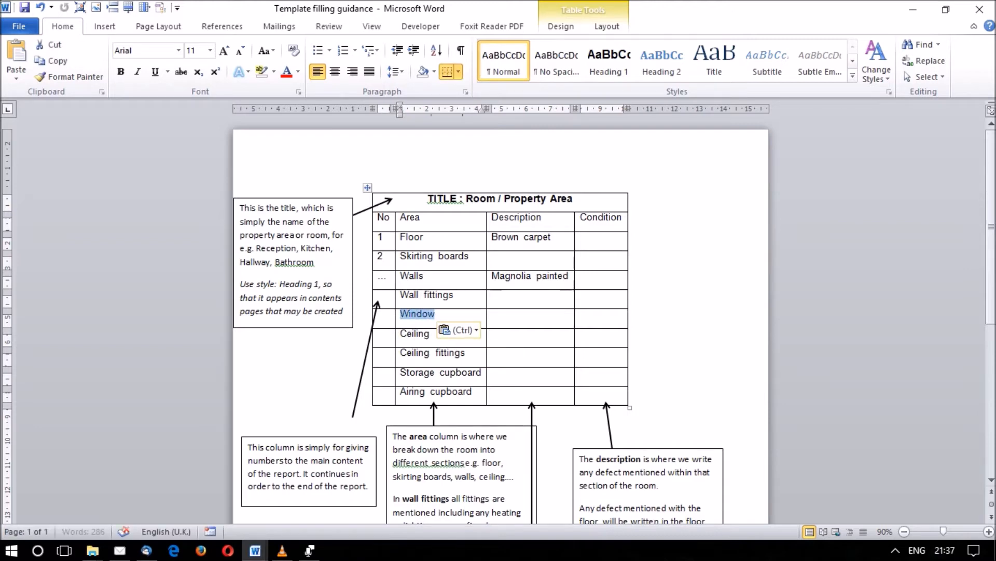
Enter "Painted" and "Ceiling rose" on two separate lines as the description of the Ceiling row.
click(492, 333)
text(Pin)
key(BackSpace)
key(BackSpace)
text(ainted)
key(Return)
text(Ceiling)
text(e)
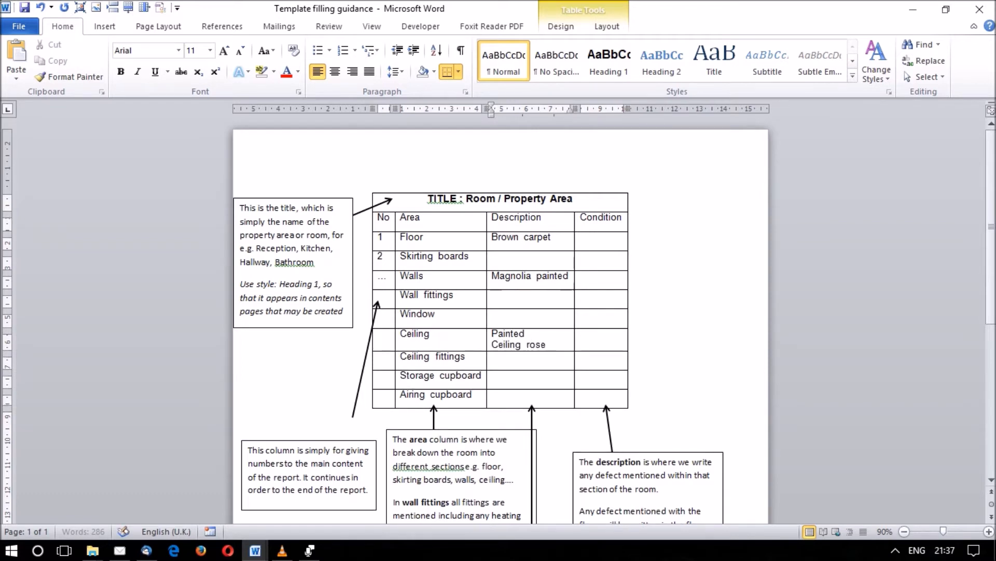
Clear the example description text from the Ceiling row.
key(BackSpace)
key(BackSpace)
key(BackSpace)
key(BackSpace)
key(BackSpace)
key(BackSpace)
key(BackSpace)
key(BackSpace)
key(BackSpace)
key(BackSpace)
key(BackSpace)
key(BackSpace)
key(BackSpace)
key(BackSpace)
key(BackSpace)
key(BackSpace)
key(BackSpace)
key(BackSpace)
key(BackSpace)
key(BackSpace)
Review the Ceiling fittings, Storage cupboard and Airing cupboard rows of the table.
click(493, 353)
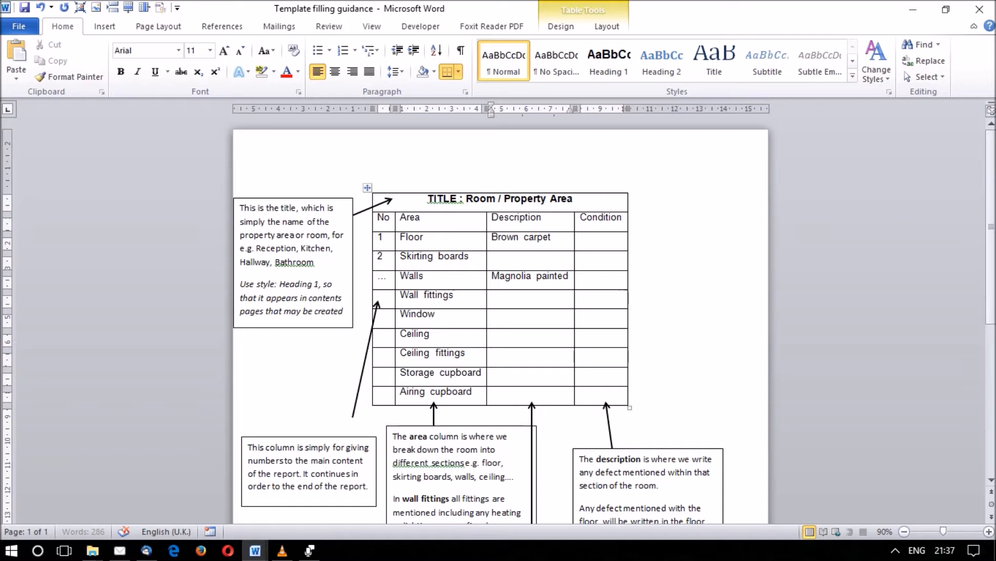
click(581, 353)
click(485, 373)
drag(408, 372, 474, 373)
click(390, 372)
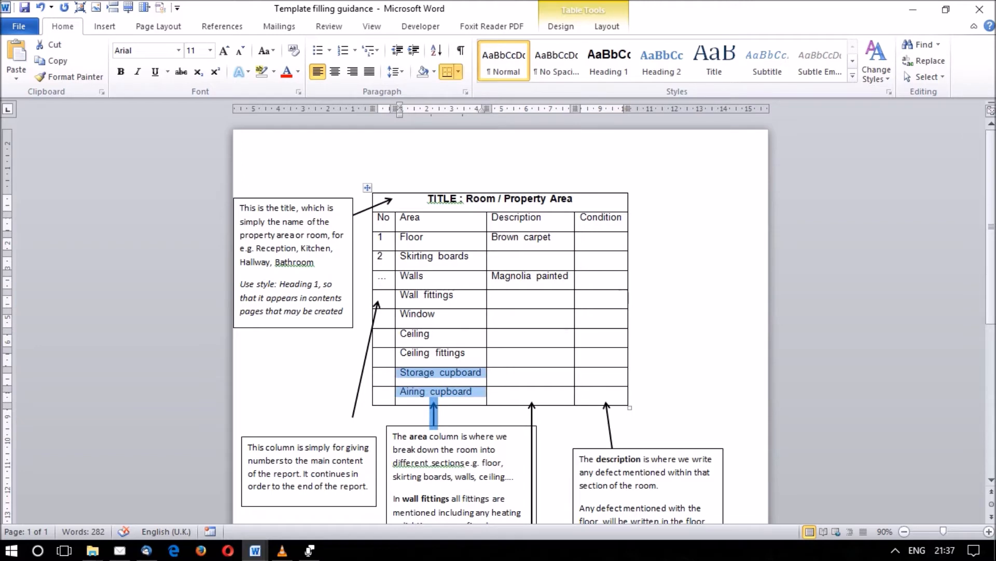
click(499, 372)
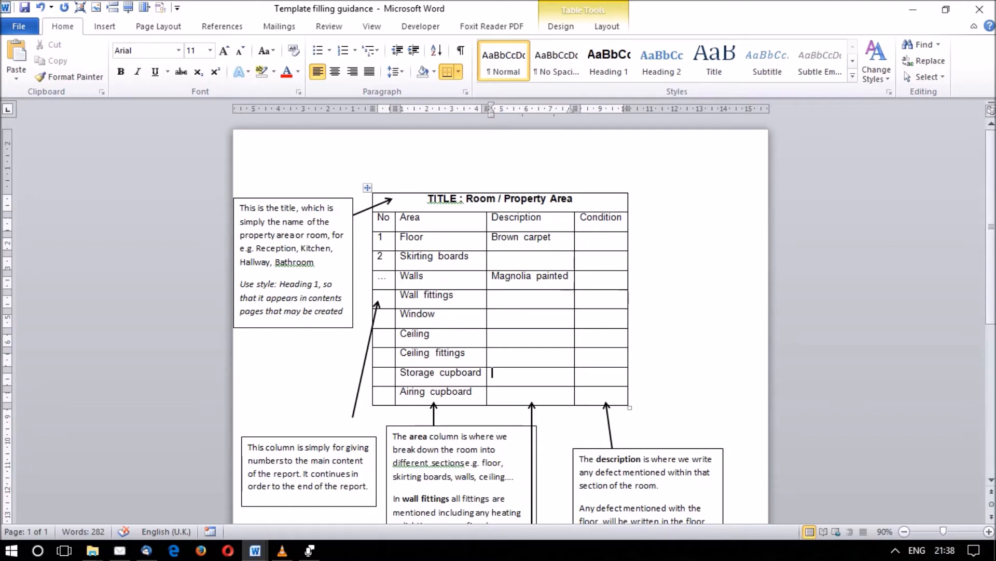
Try out "Skirting" as the description of the Storage cupboard row.
click(482, 372)
click(492, 372)
text(Skiting)
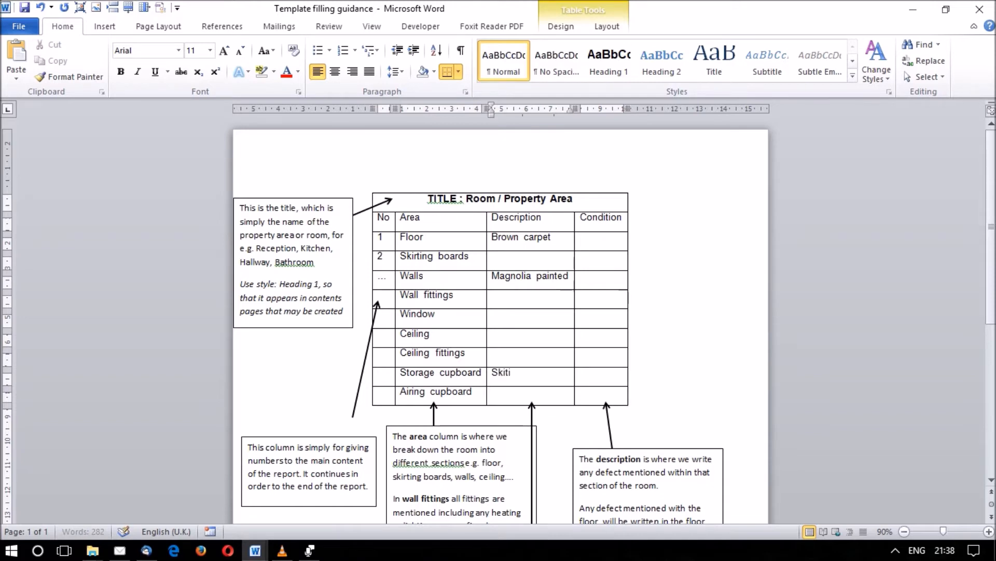
Clear the description of the Storage cupboard row and go to its Condition cell.
key(BackSpace)
key(BackSpace)
key(BackSpace)
key(BackSpace)
key(BackSpace)
key(BackSpace)
key(BackSpace)
click(581, 372)
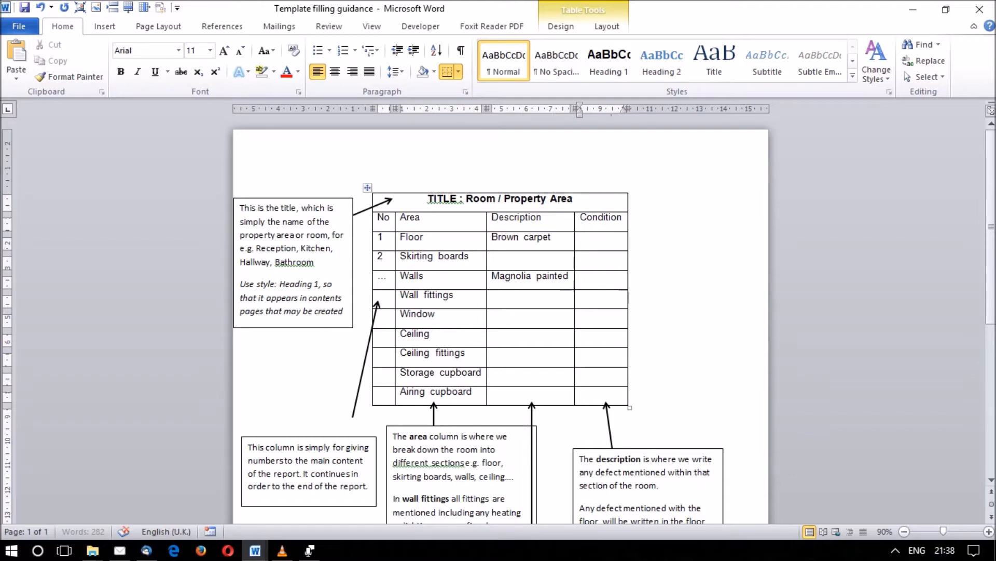
Review the empty Description and Condition cells of the Storage cupboard and Airing cupboard rows and the notes below the table.
drag(471, 372, 519, 373)
click(489, 373)
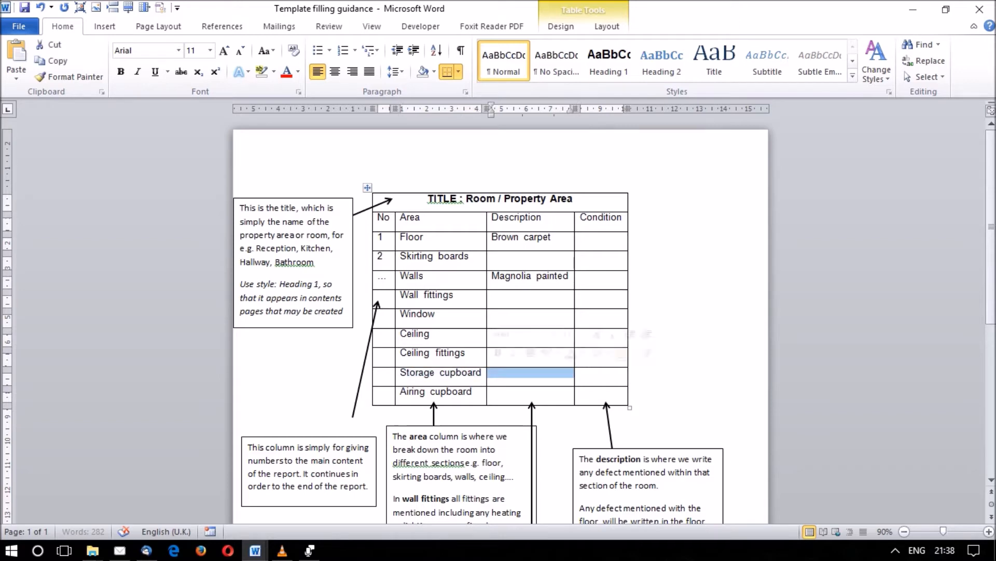
click(493, 372)
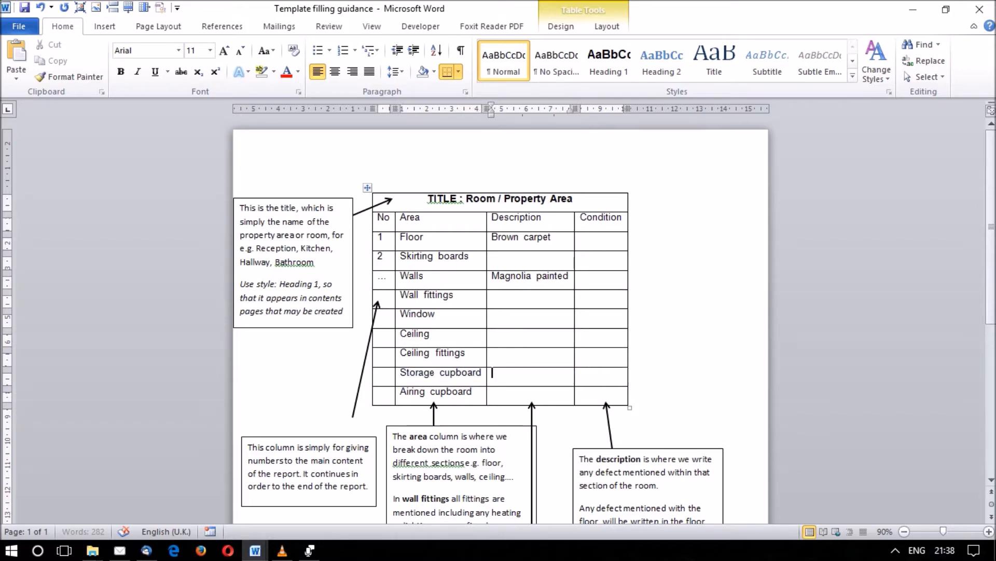
click(581, 372)
double_click(580, 372)
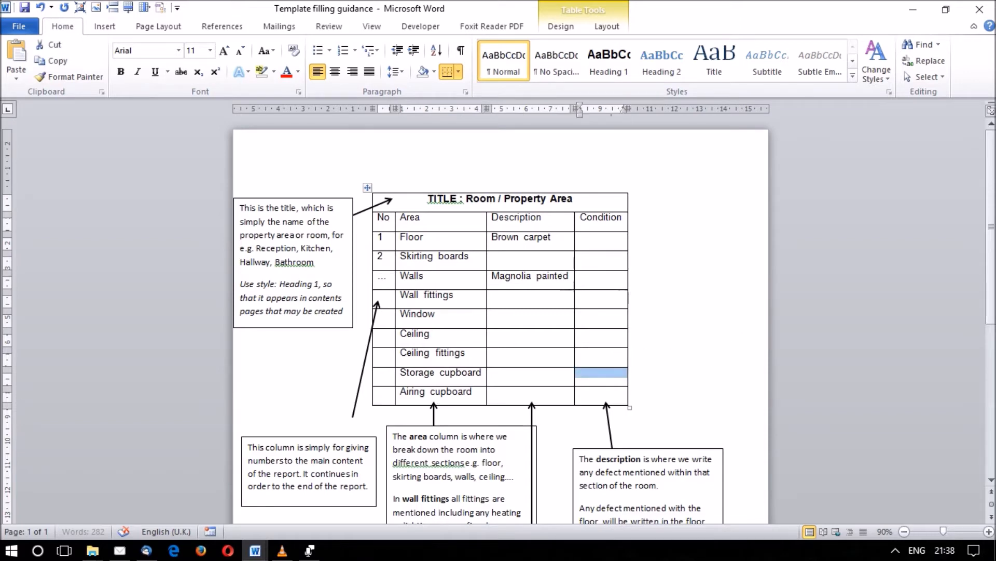
click(493, 392)
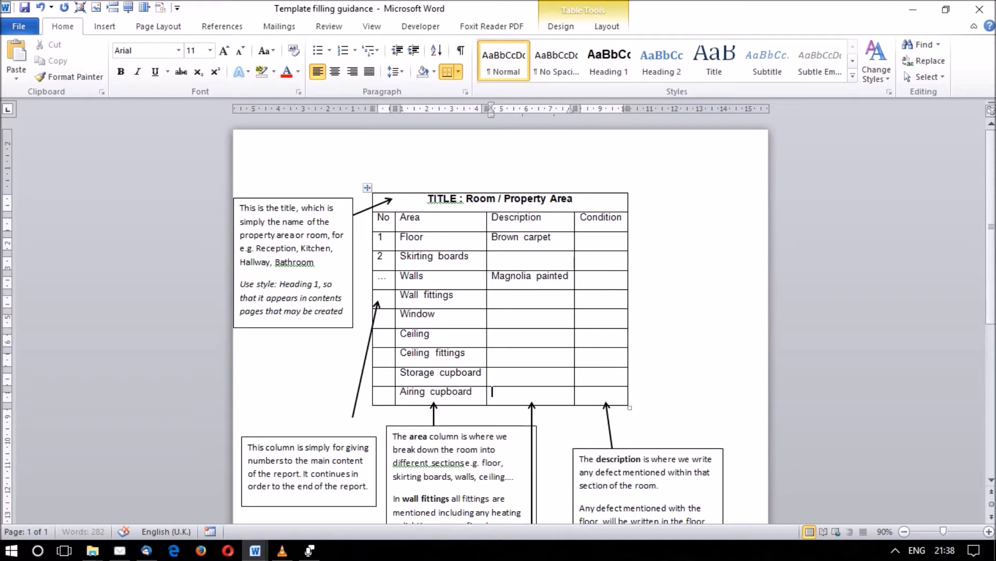
scroll(498, 321, down, 1)
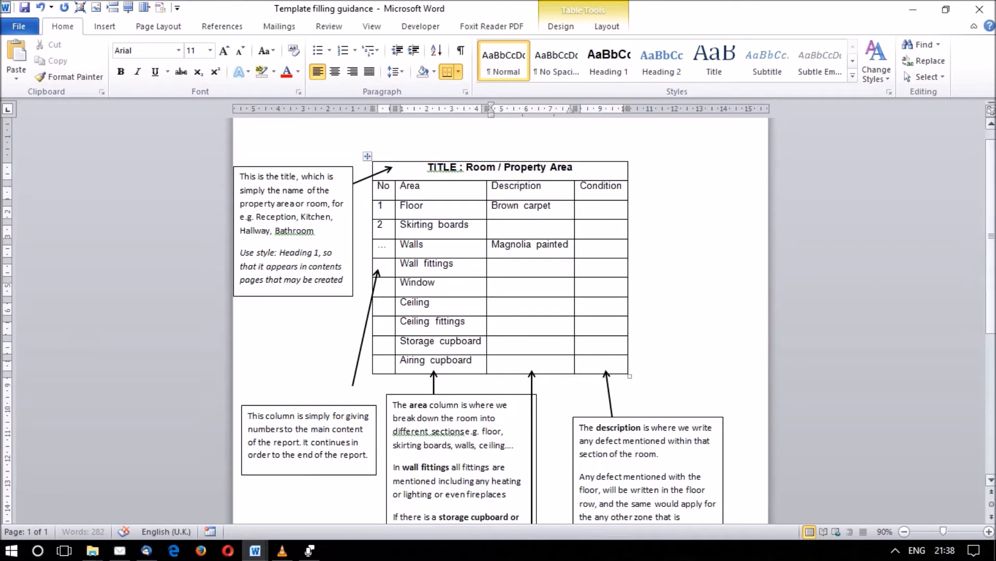
scroll(498, 320, down, 5)
scroll(498, 321, up, 6)
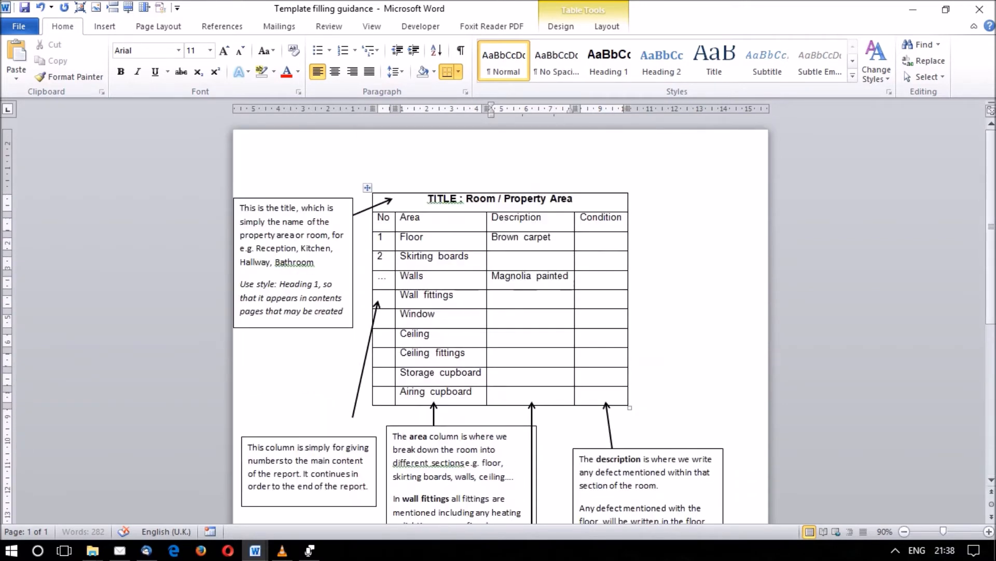
Remove the example descriptions from the Floor and Walls rows of the guidance table.
drag(587, 280, 545, 239)
click(597, 257)
key(ctrl+z)
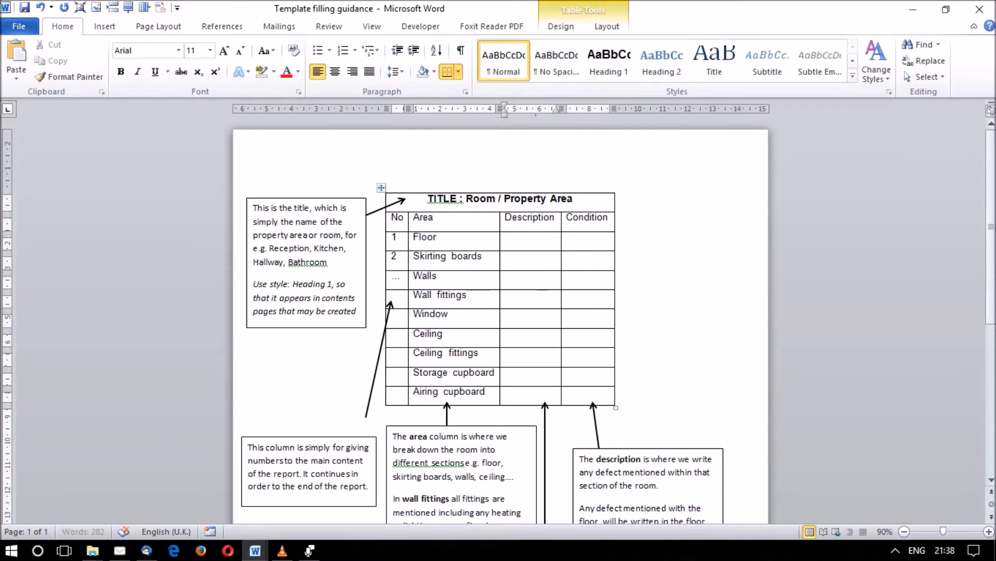
Switch to the Room Templates document and go to the Front of Property table.
mouse_move(255, 550)
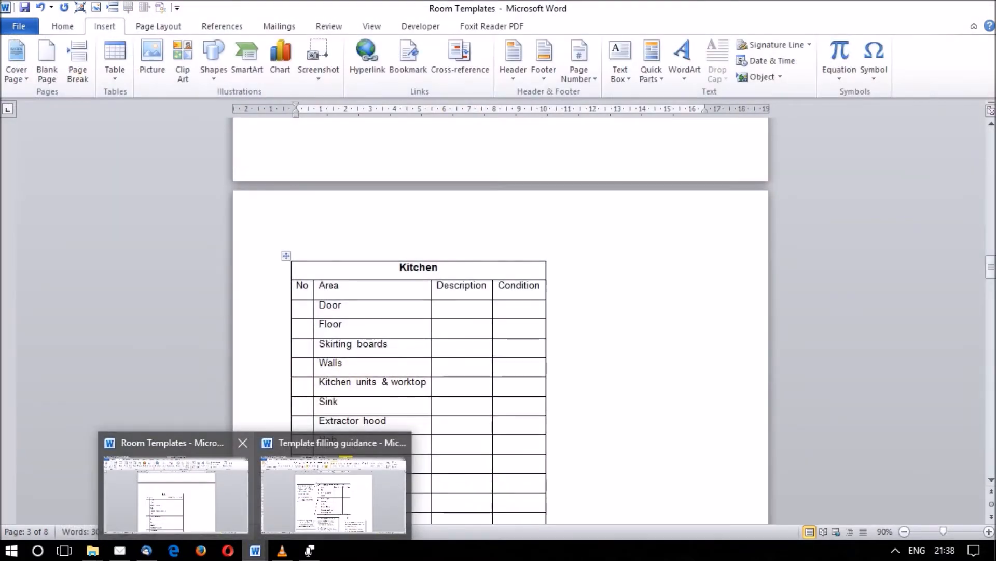
click(176, 493)
drag(991, 266, 992, 187)
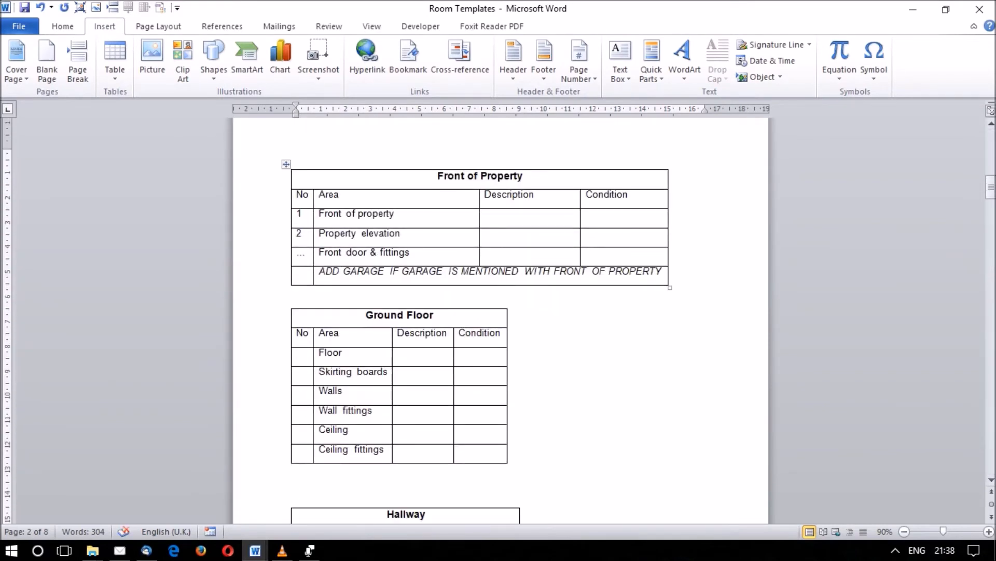
Try out "Burglar alarm bell box" as the description of the Property elevation row.
click(369, 233)
click(486, 233)
text(burgla)
key(BackSpace)
key(BackSpace)
text(lar alarm bellx)
key(BackSpace)
text(box)
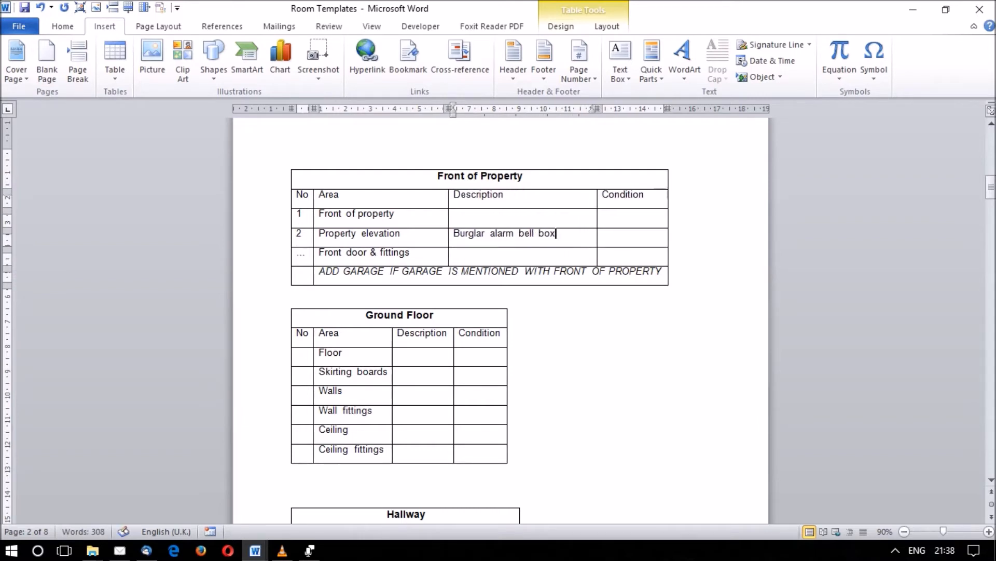
Add "Door number sign" on a second line of the Property elevation description.
key(Return)
text(Door bumber)
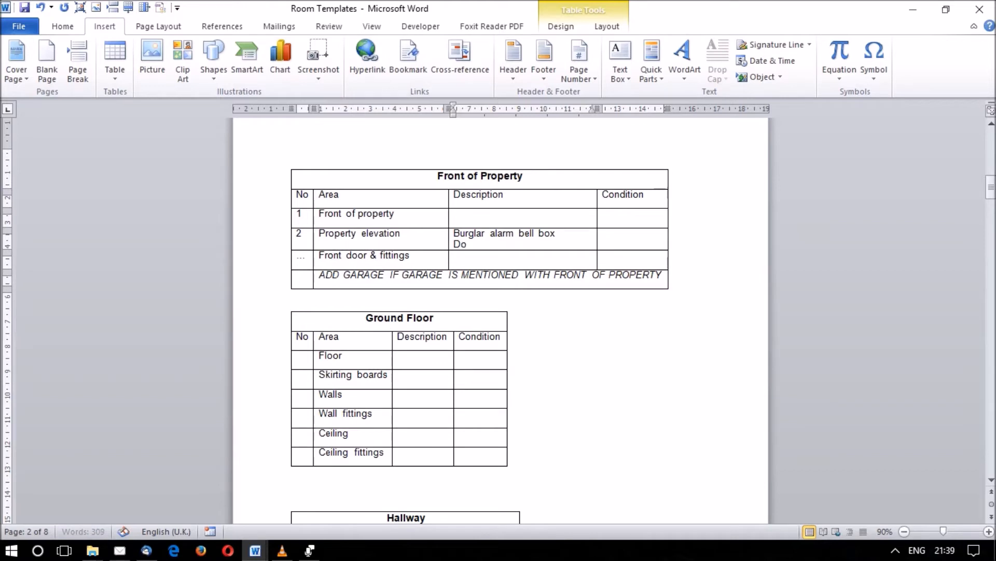
key(BackSpace)
key(BackSpace)
key(BackSpace)
key(BackSpace)
key(BackSpace)
key(BackSpace)
text(number sign)
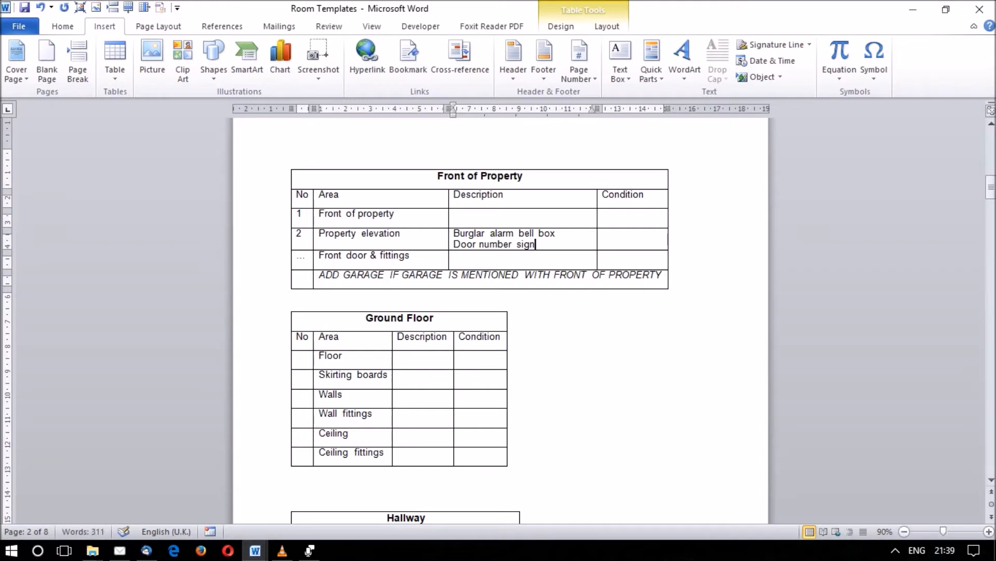
Clear both example lines from the Property elevation description.
drag(536, 245, 454, 233)
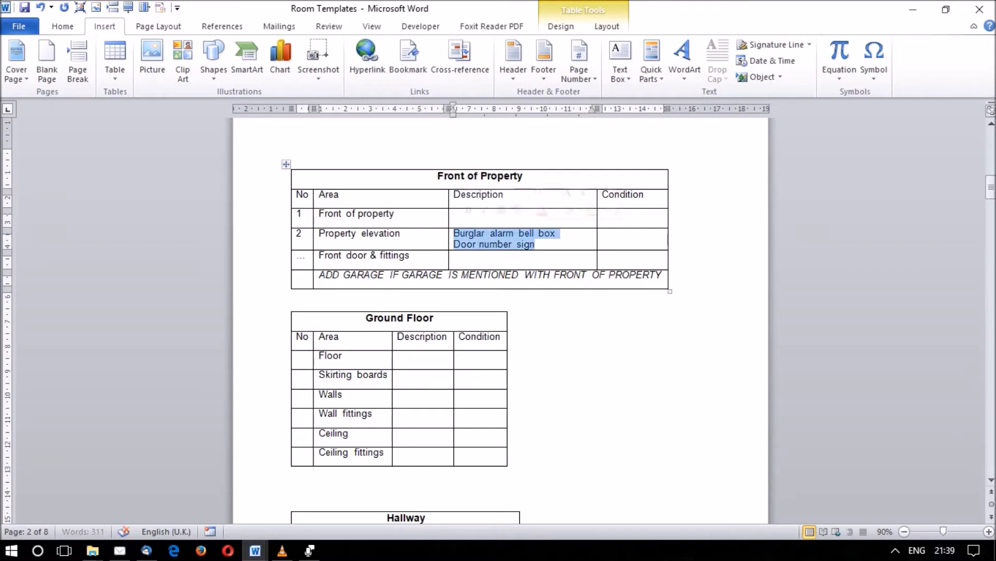
key(Delete)
click(588, 253)
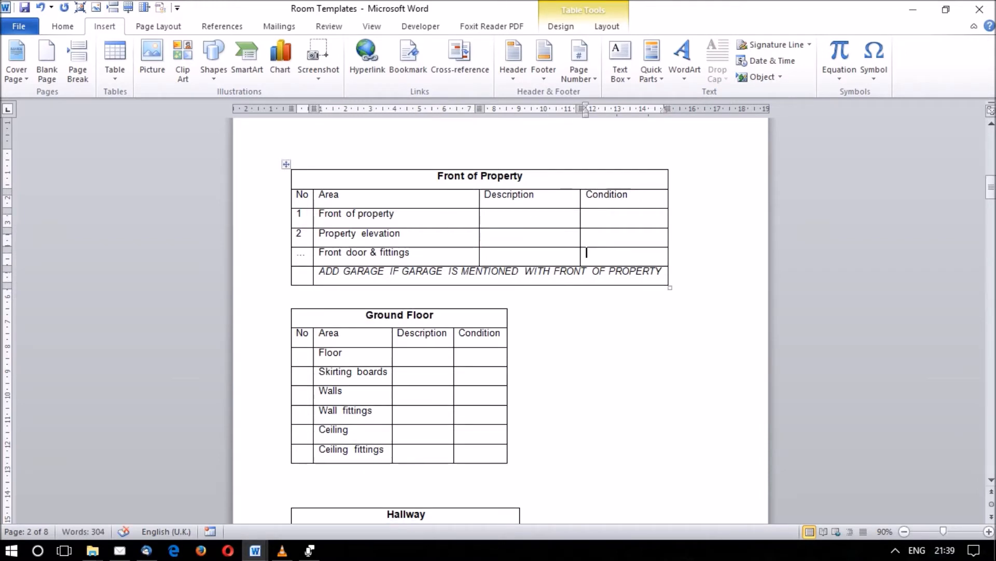
Review the Description and Condition cells of the Front of Property table and its note about adding a garage.
click(485, 213)
click(587, 213)
double_click(623, 214)
click(623, 214)
click(486, 233)
click(587, 234)
click(587, 233)
click(555, 272)
drag(665, 272, 318, 272)
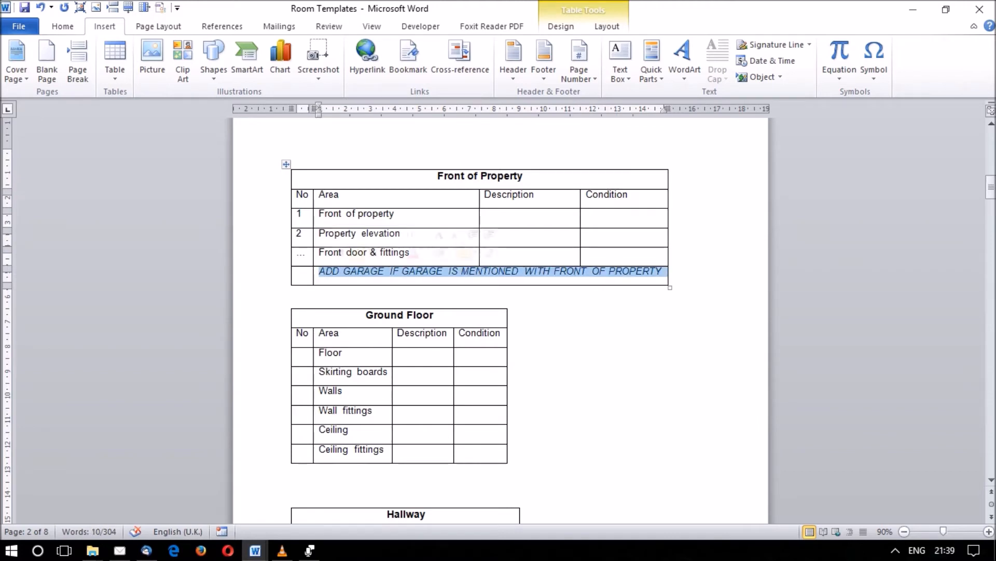
click(334, 272)
Insert a row below Front door & fittings in the Front of Property table and enter "Garage" as its area.
click(411, 252)
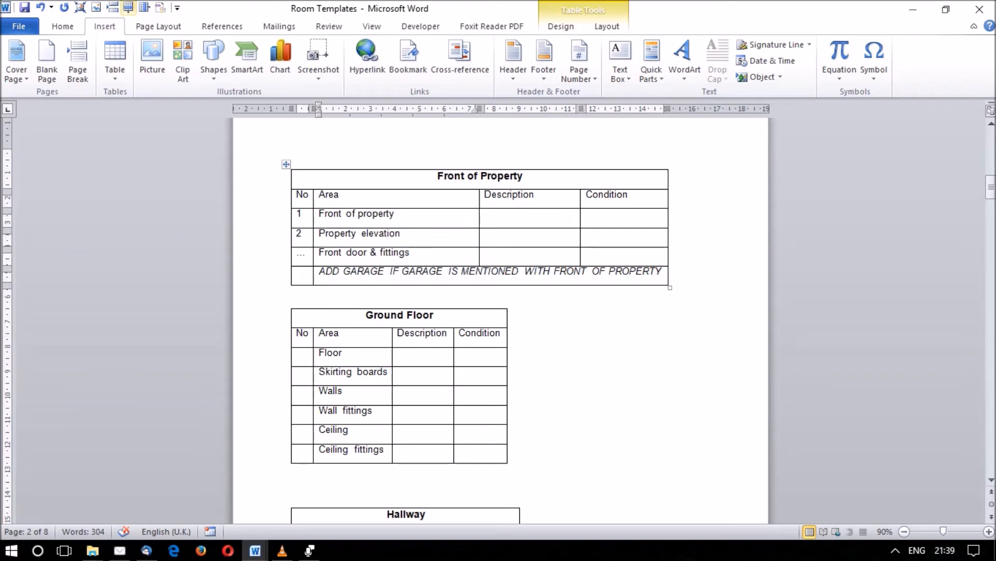
click(128, 7)
click(321, 272)
text(Garage)
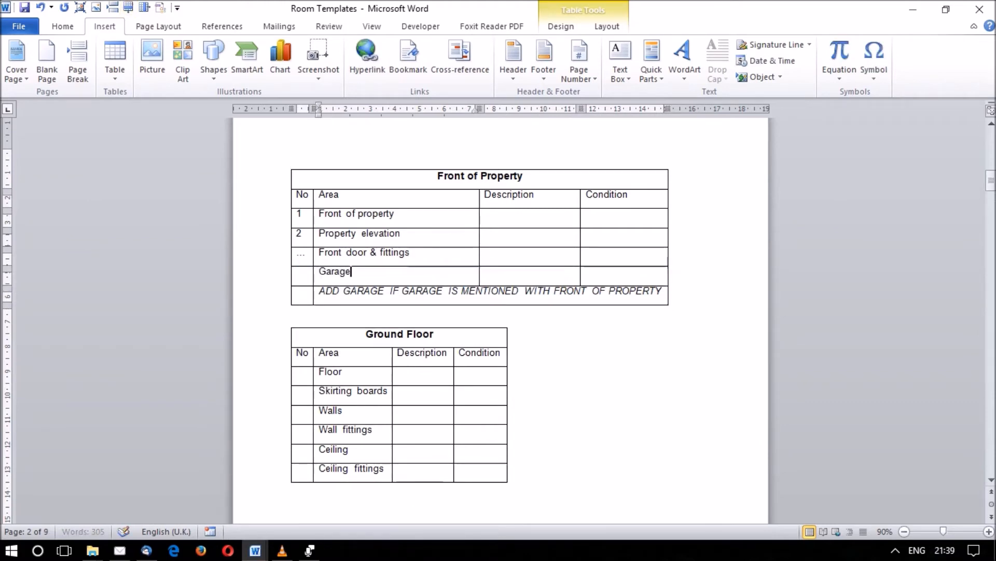
Review the cells of the Garage row in the Front of Property table.
click(485, 272)
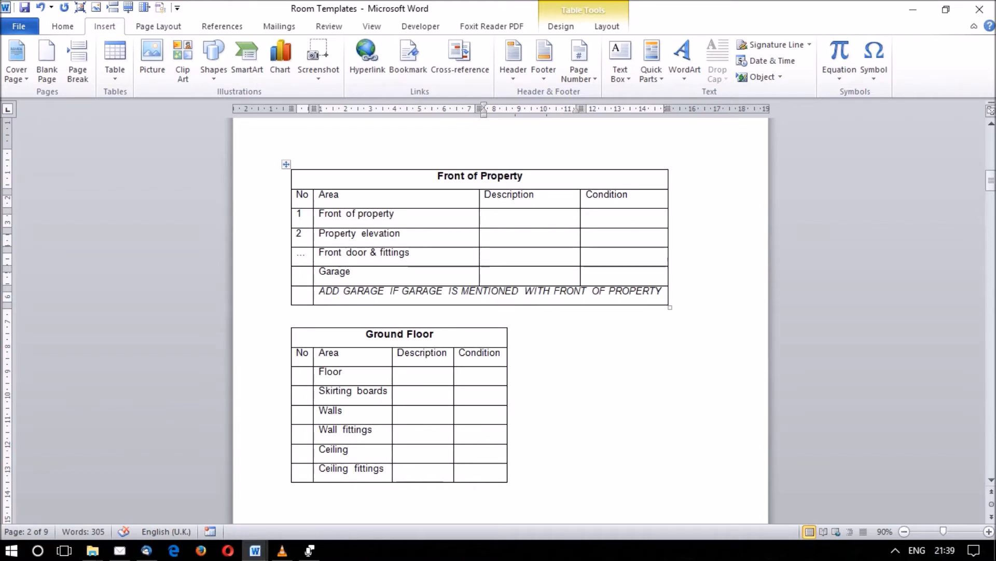
key(Tab)
key(Left)
key(Right)
key(Left)
click(351, 271)
mouse_move(351, 272)
mouse_down()
mouse_move(303, 272)
mouse_move(351, 271)
mouse_up()
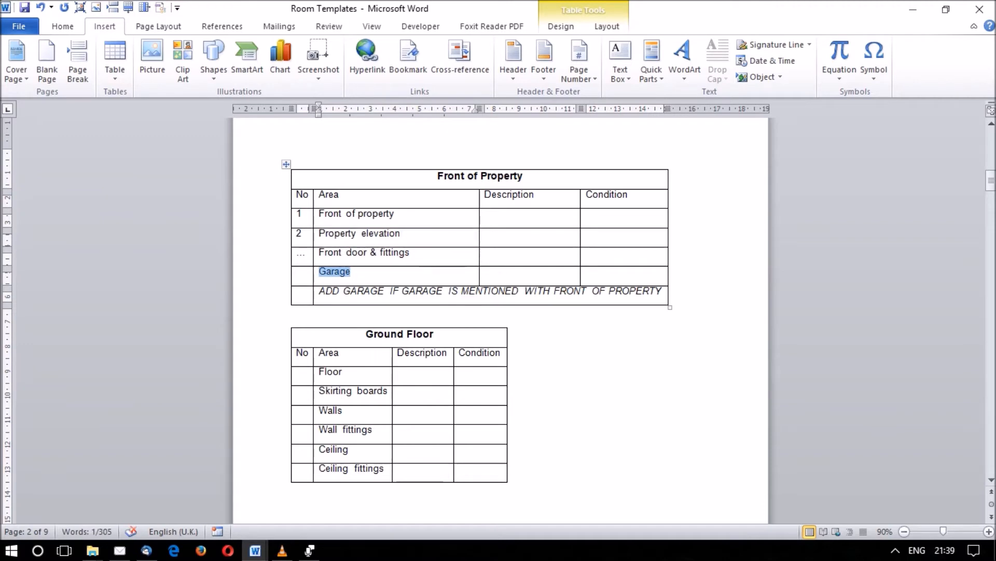
Examine the title of the Reception Room / Dining Room / Conservatory table.
drag(991, 181, 991, 234)
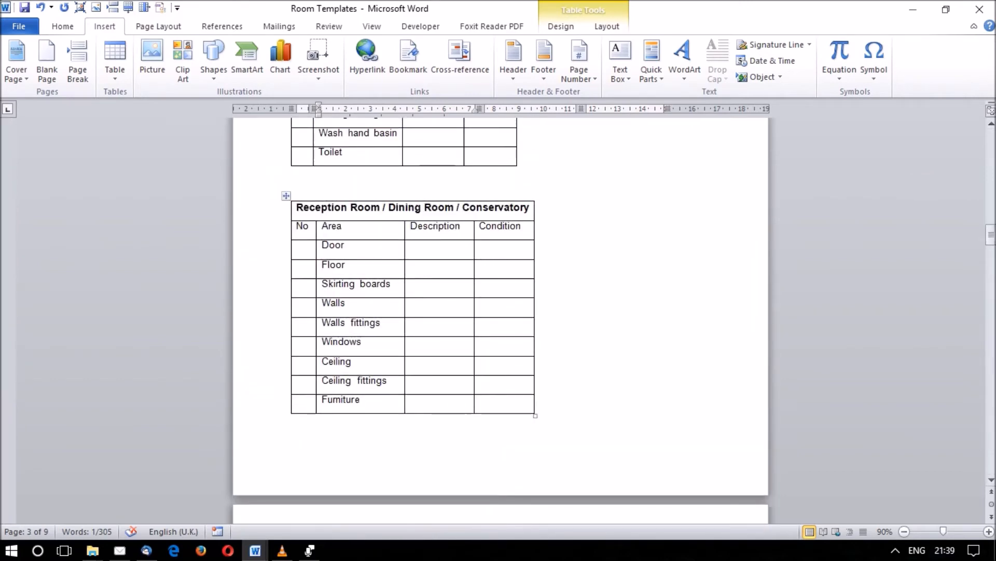
drag(295, 207, 530, 207)
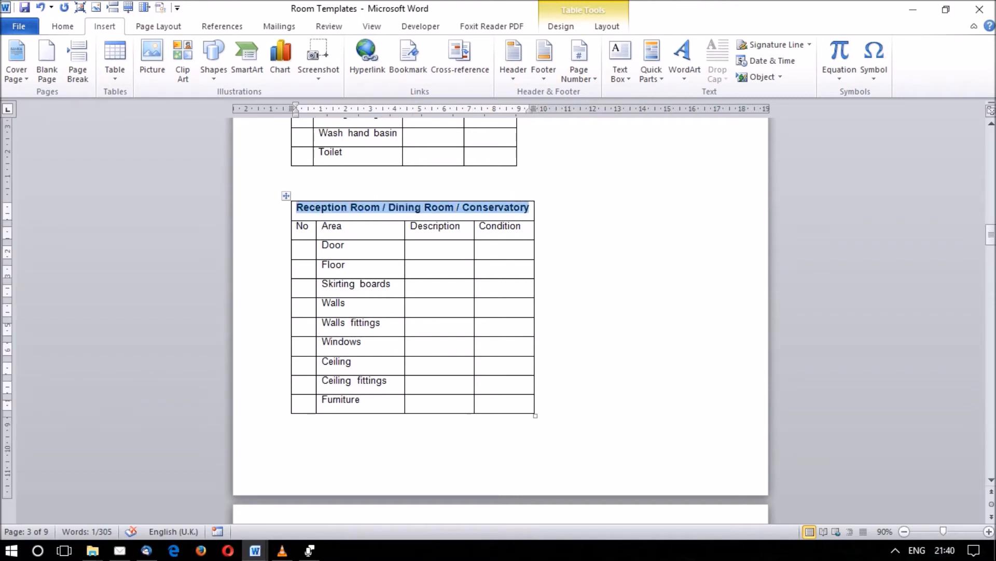
click(489, 207)
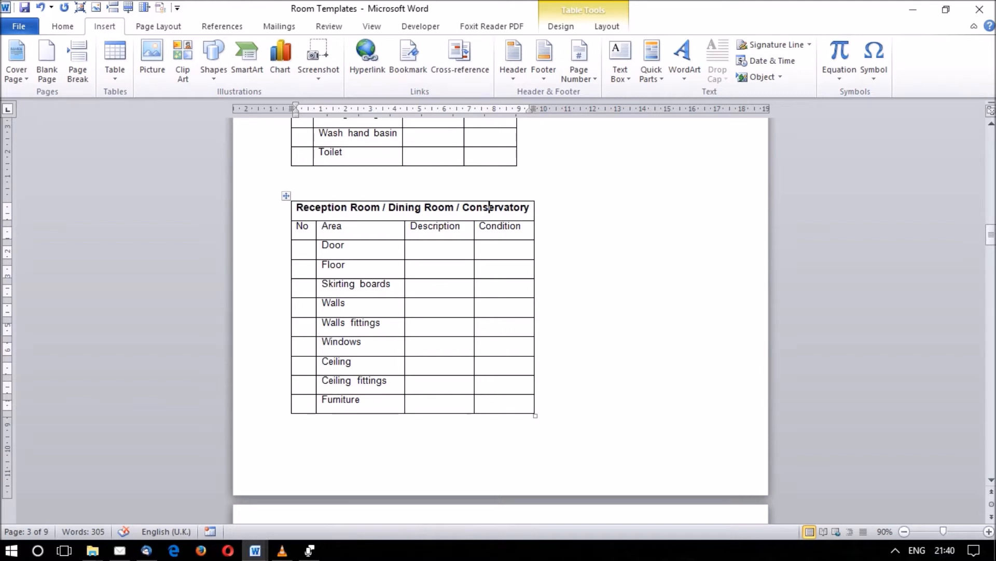
Copy the whole Reception Room / Dining Room / Conservatory table into a new blank document.
click(286, 195)
key(ctrl+c)
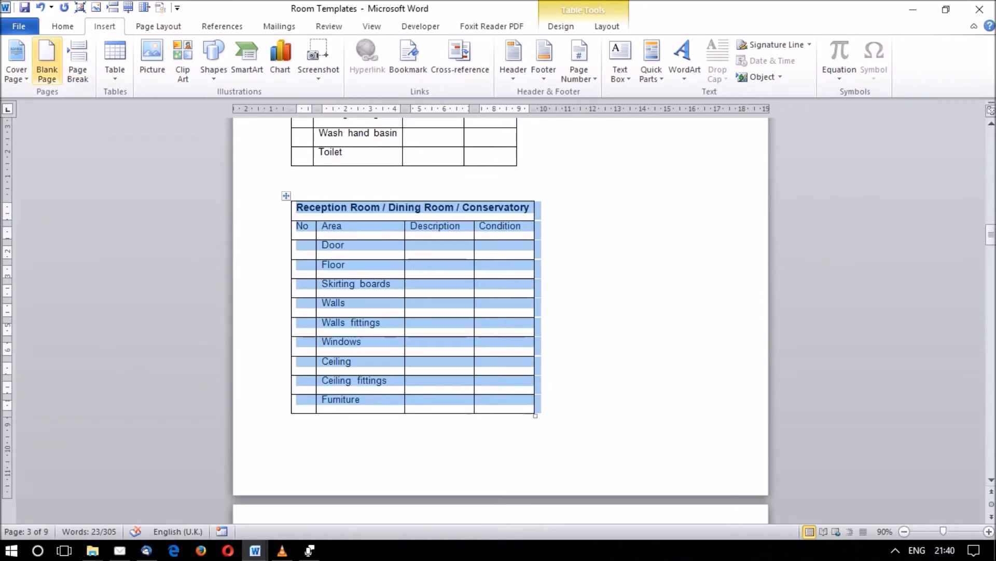
click(19, 26)
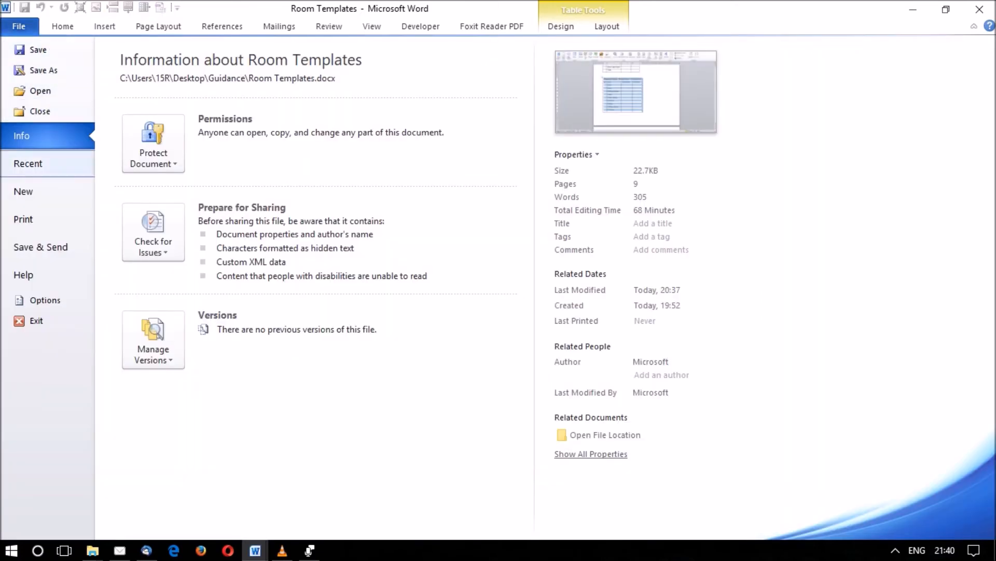
click(23, 191)
key(ctrl+n)
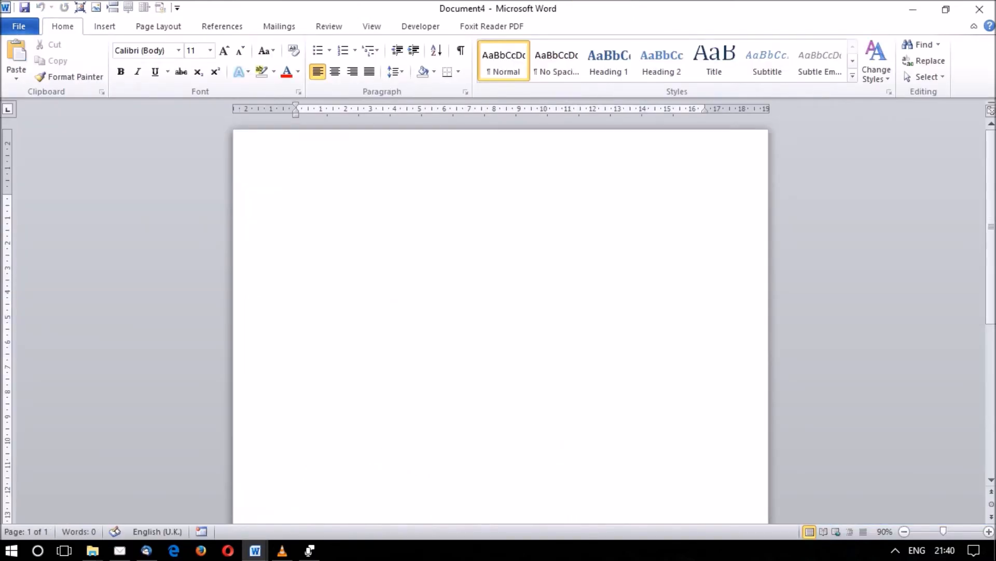
key(ctrl+v)
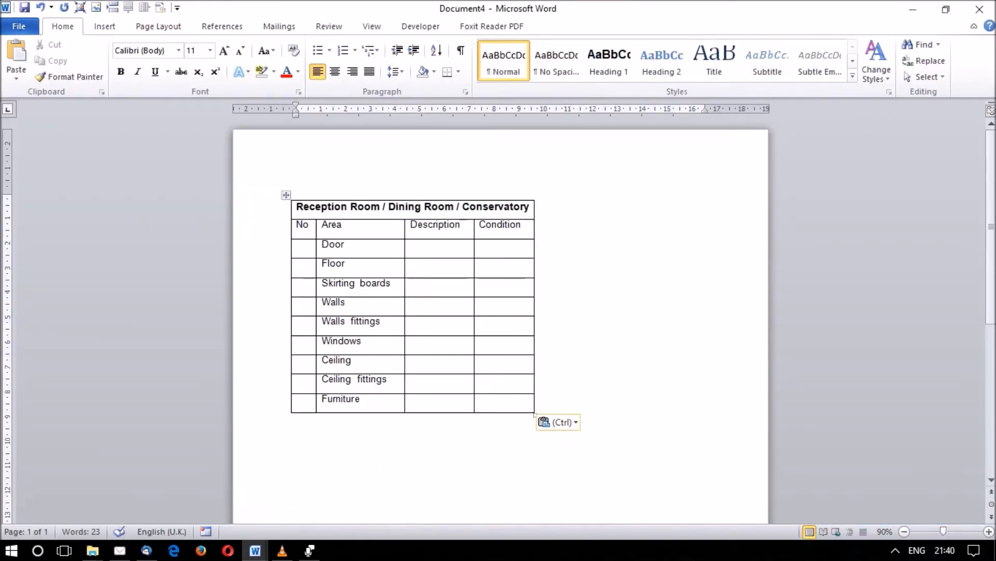
Shorten the title of the copied table to "Reception Room".
drag(381, 207, 534, 207)
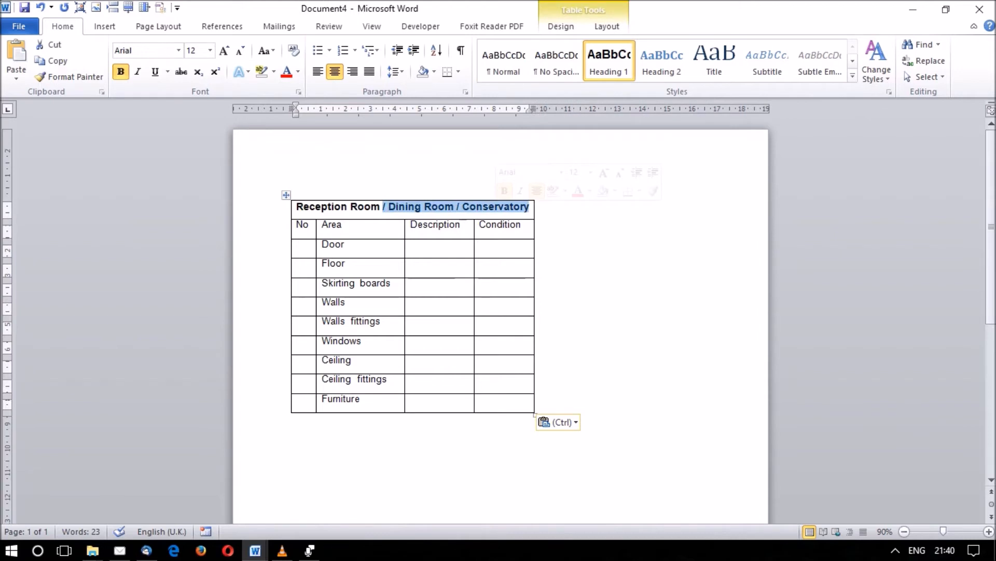
key(Delete)
key(BackSpace)
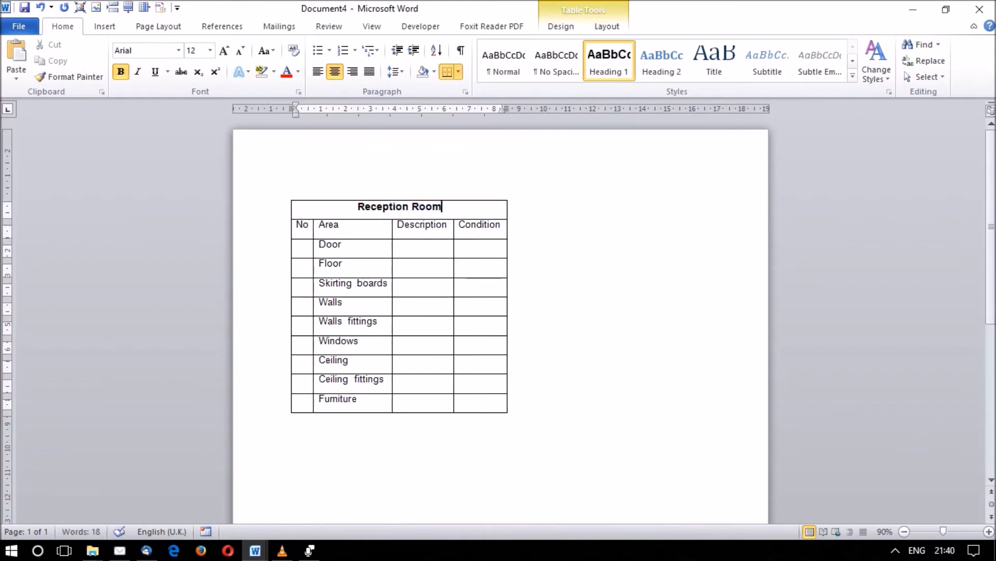
Describe the Door as "Wooden white painted door with chrome lever handle" in the Reception Room table.
click(399, 245)
text(W)
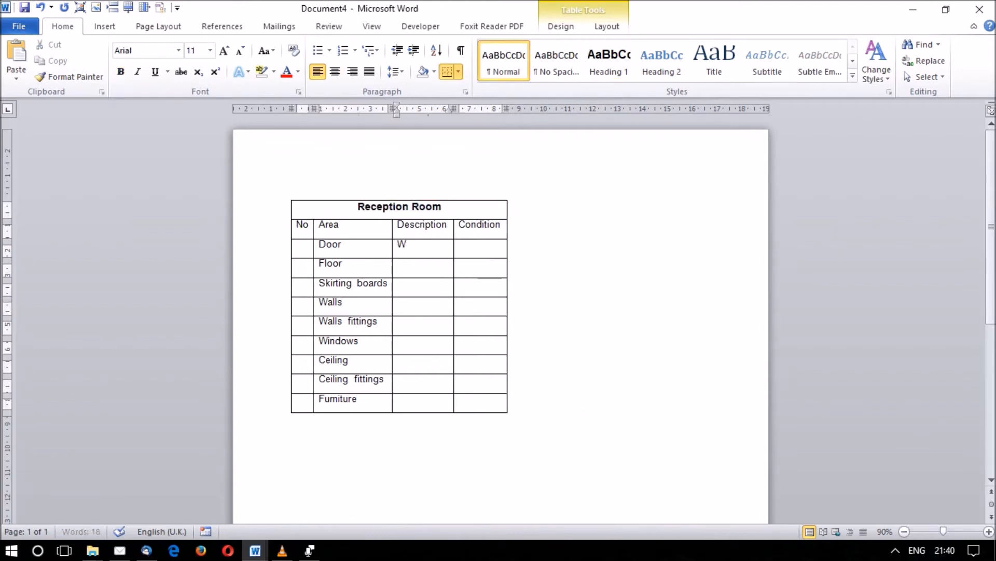
text(ooden white painted)
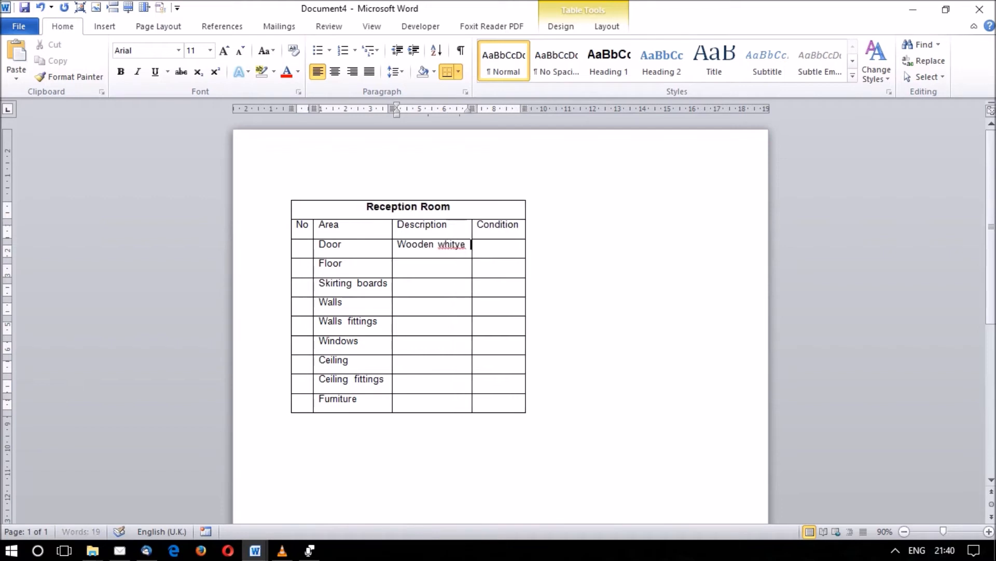
text( door)
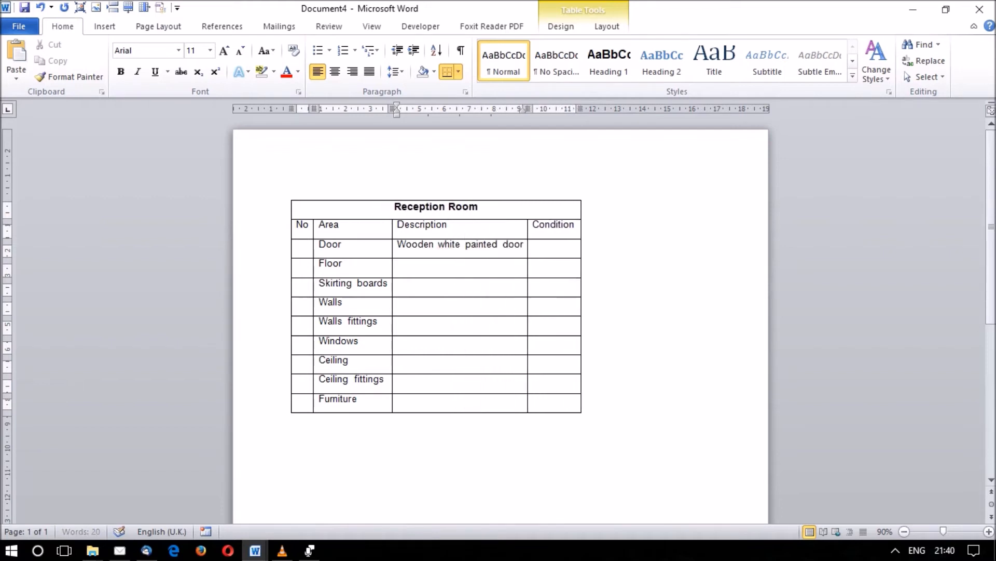
text( with chrome l)
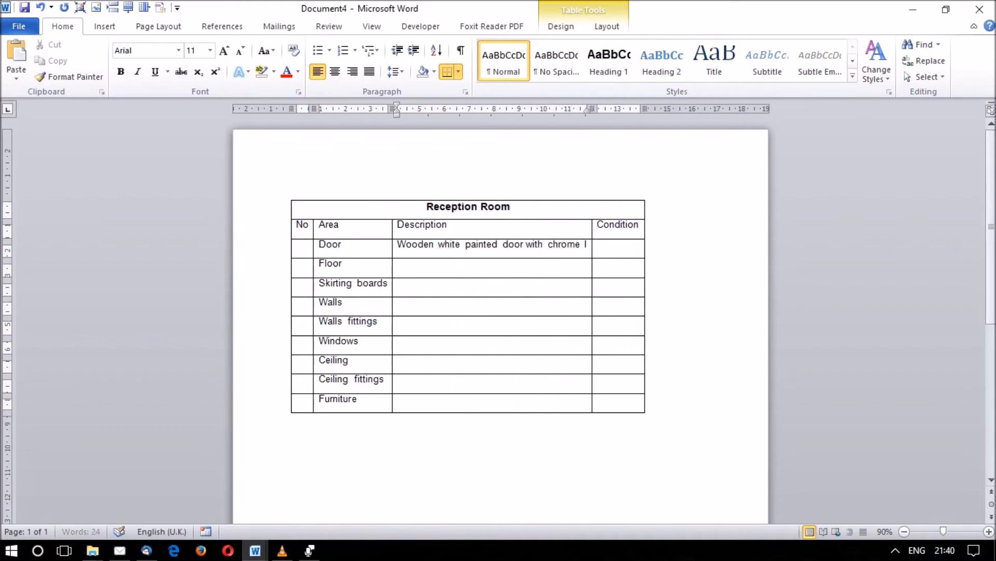
text(ever handle)
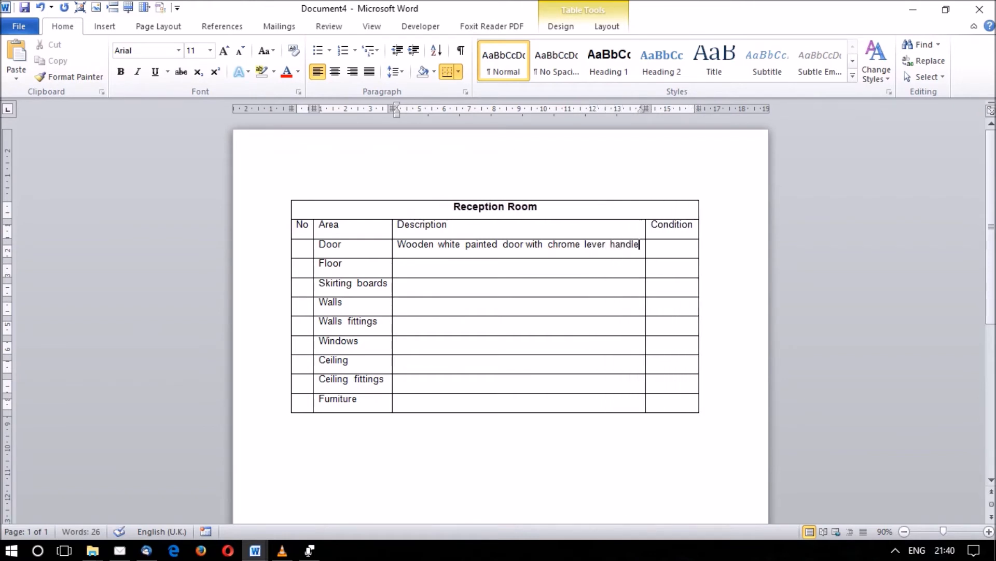
click(651, 263)
click(652, 245)
Describe the Floor as "Laminate floor with wooden edging bead" and go to its Condition cell.
click(397, 263)
text(Laminate floor with wooden edging be)
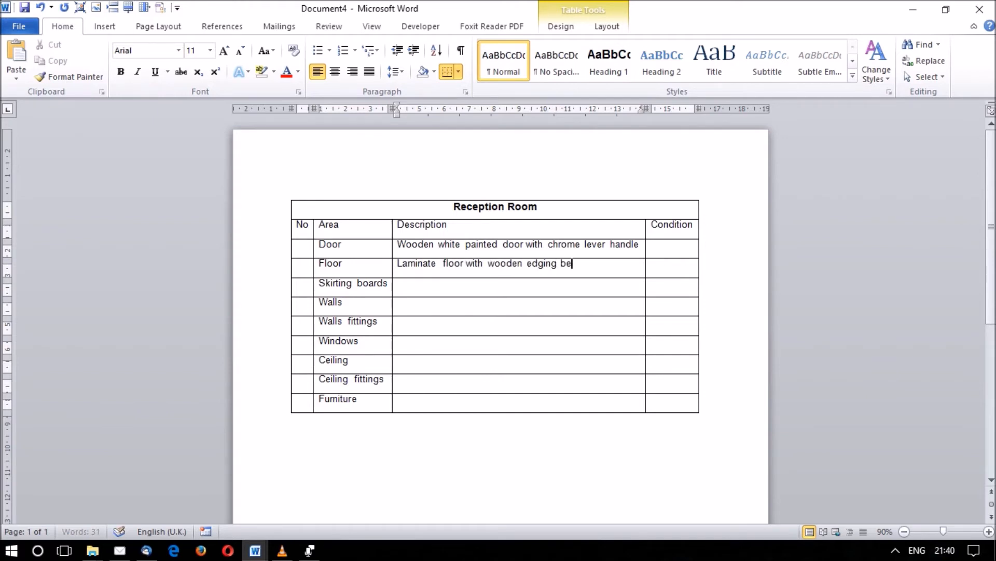
text(ad)
key(Tab)
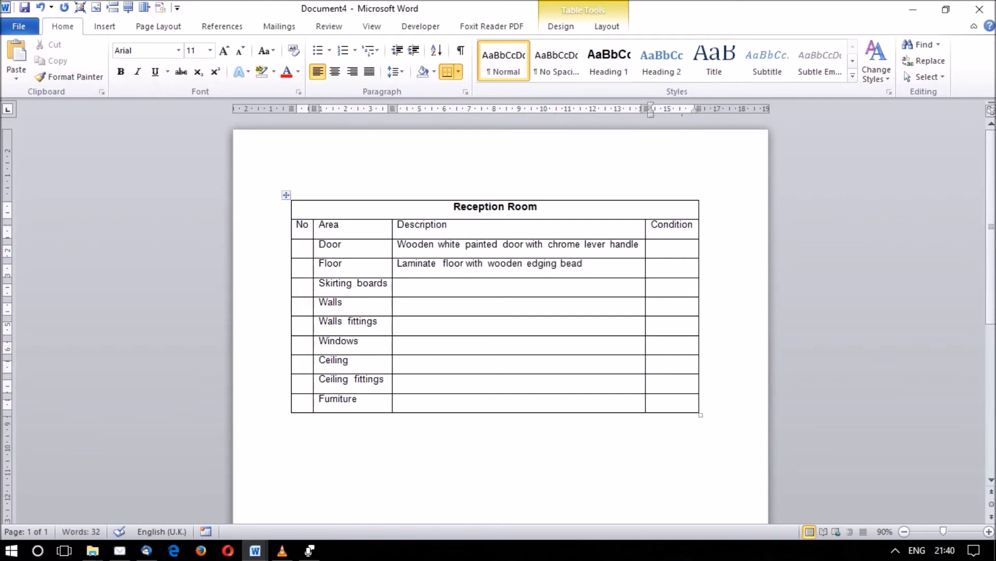
Enter "Has surface scratch marks in places and signs of wear" as the Floor's condition and go to the Skirting boards description cell.
text(Has suface)
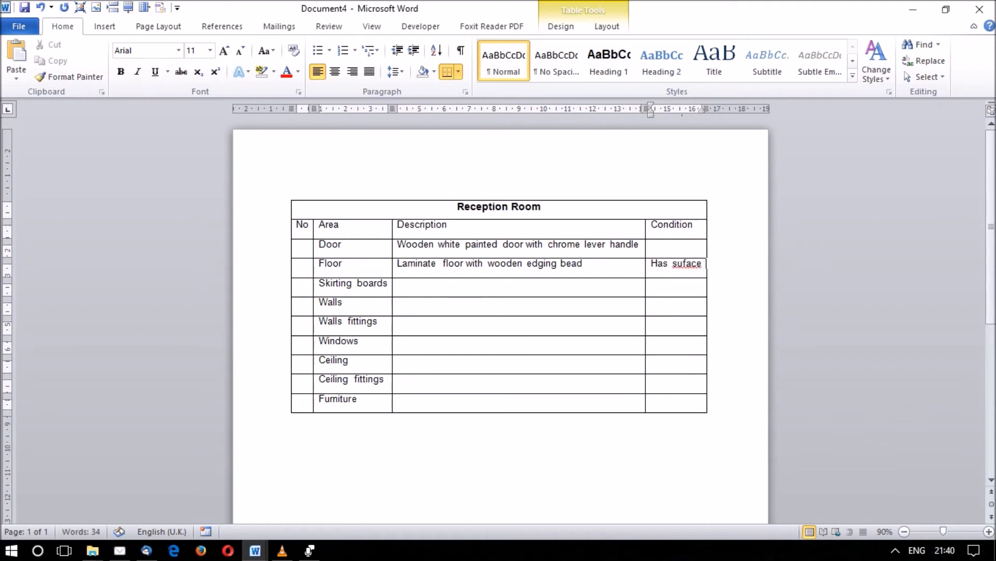
key(BackSpace)
text(face scratch marks)
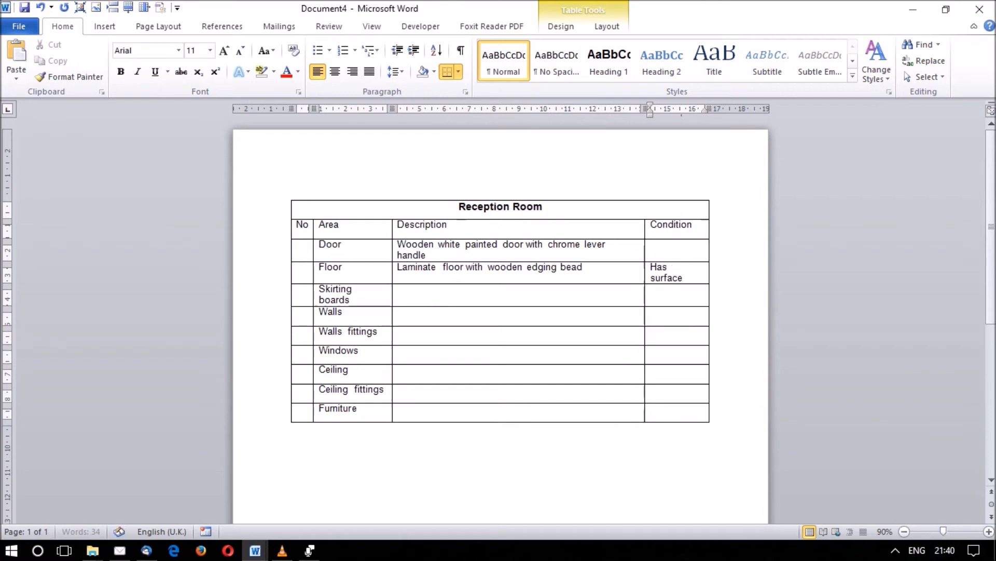
text( in pla)
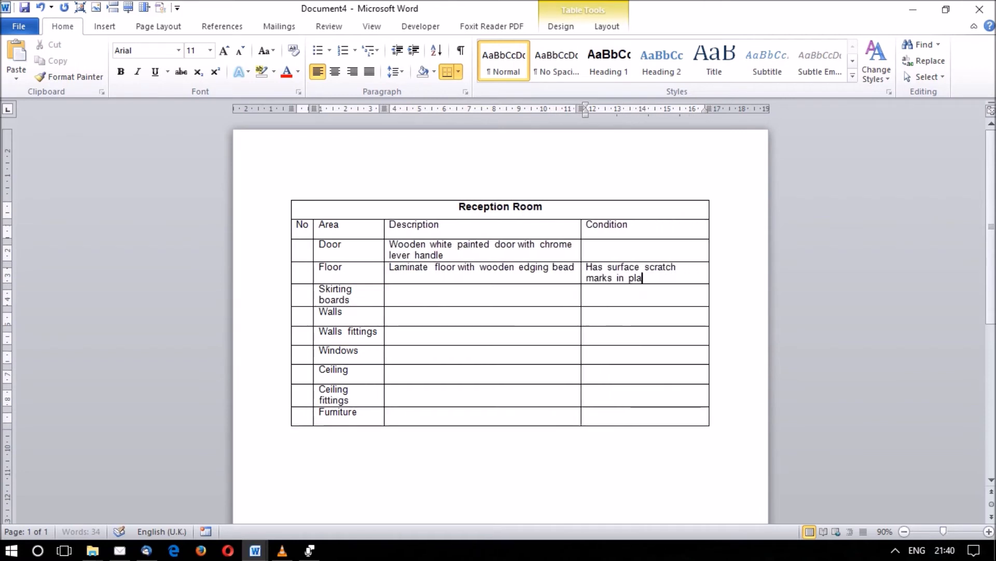
text(ces and si)
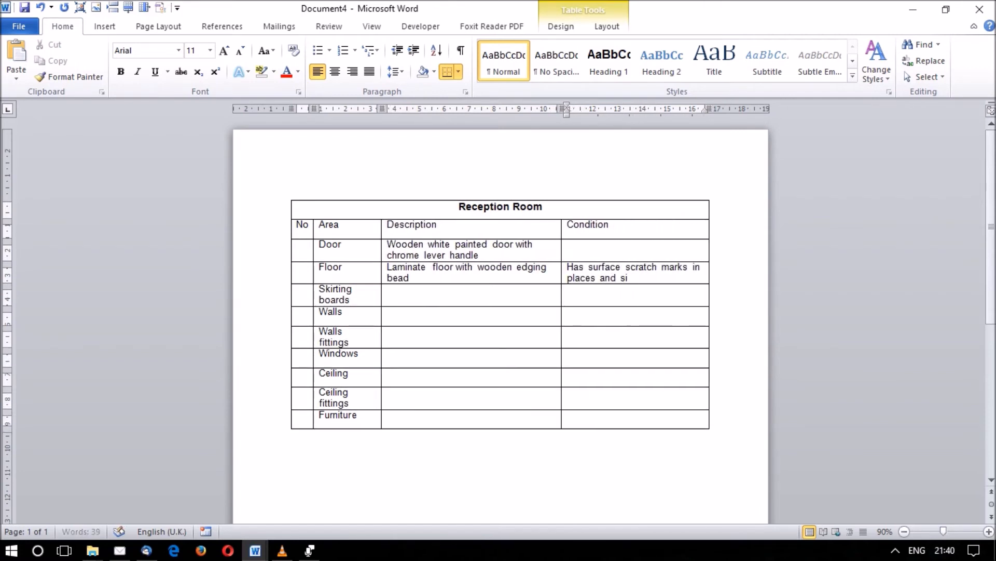
text(gns of wear)
click(390, 293)
click(387, 291)
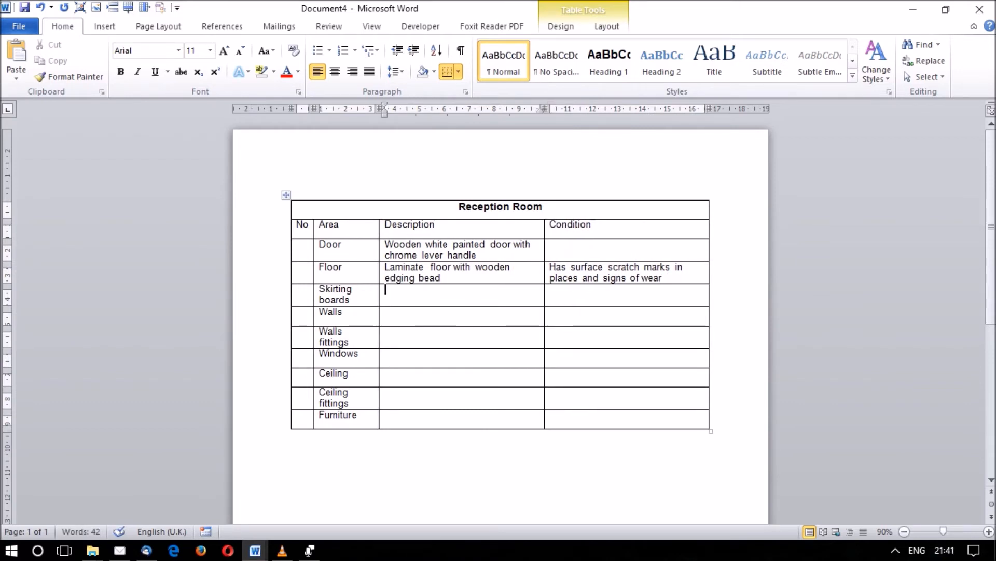
Review the description and condition entries of the Door and Floor rows in the Reception Room table.
drag(668, 277, 387, 245)
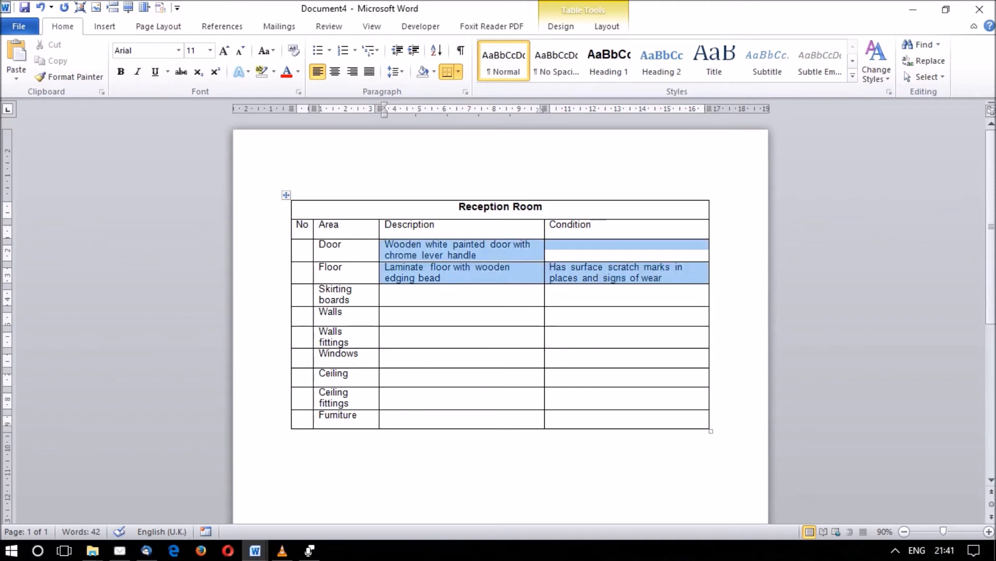
click(387, 312)
drag(385, 244, 622, 291)
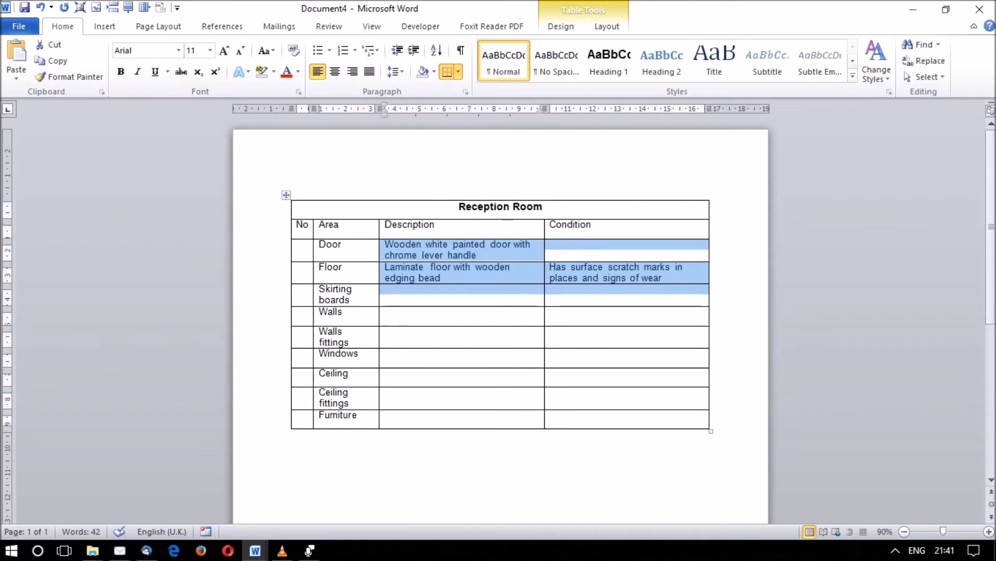
click(387, 290)
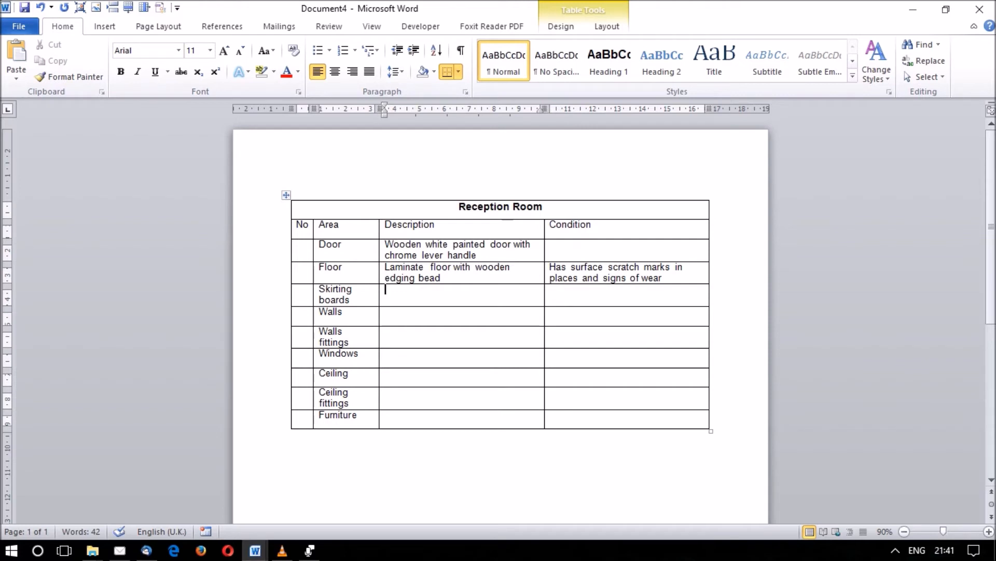
drag(386, 245, 664, 275)
click(550, 290)
drag(571, 294, 440, 251)
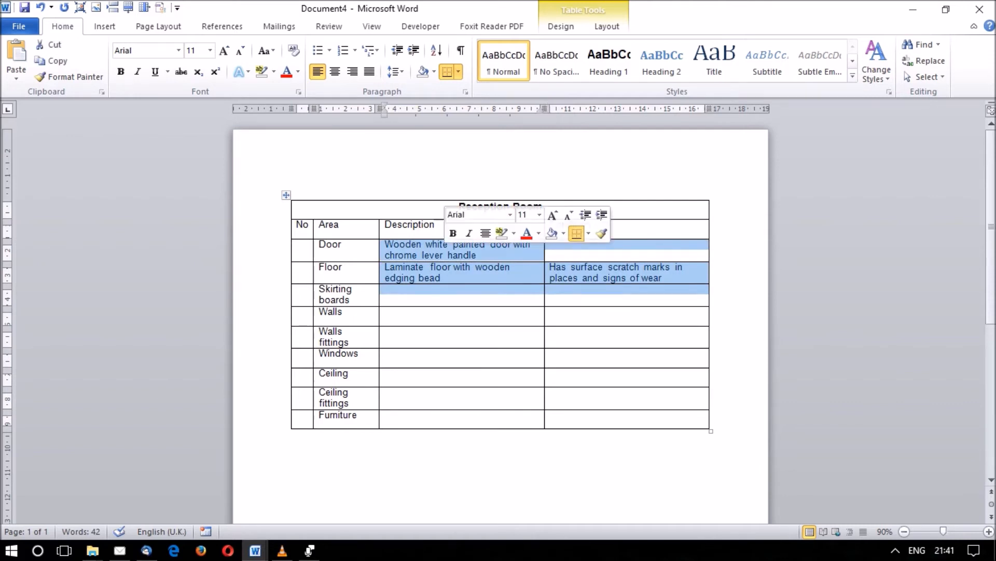
click(437, 229)
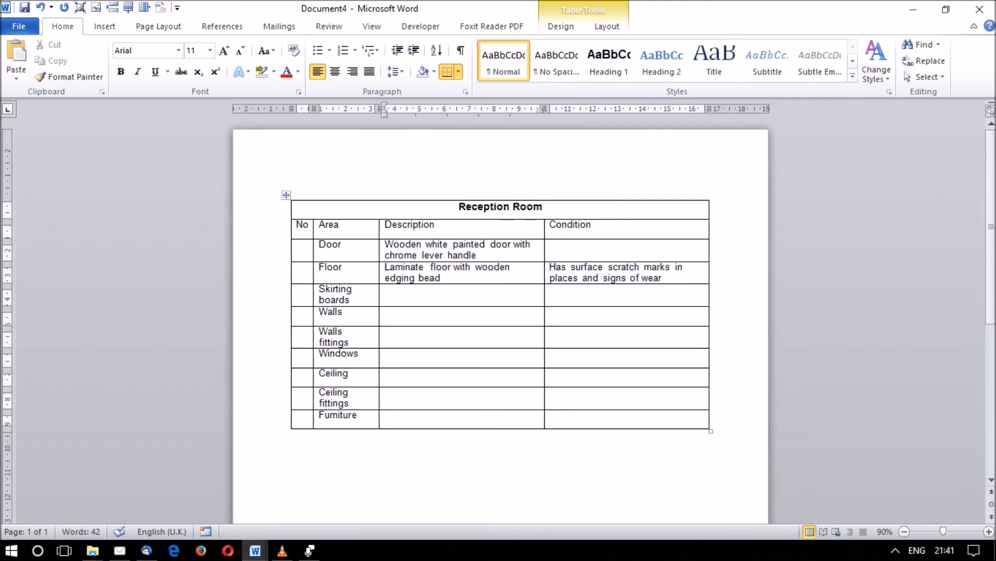
drag(386, 245, 582, 294)
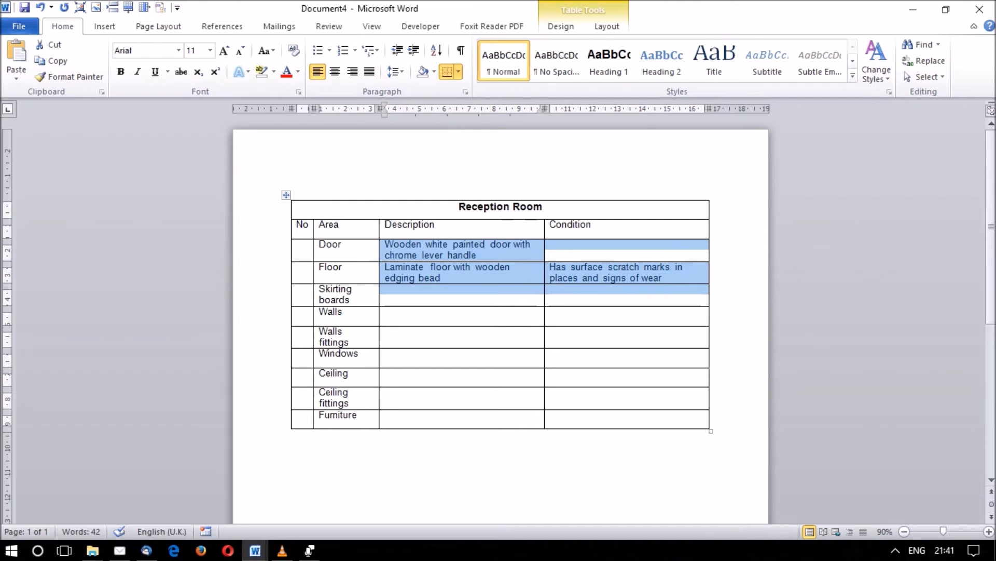
click(386, 312)
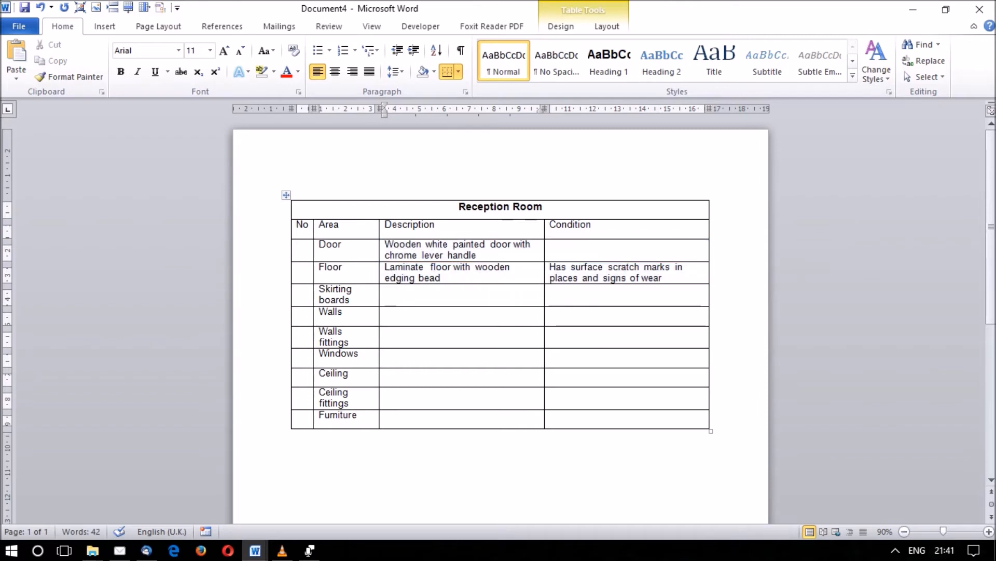
click(551, 244)
Remove "Has" from the Floor's condition so the entry starts with a capitalised "Surface".
drag(569, 267, 550, 267)
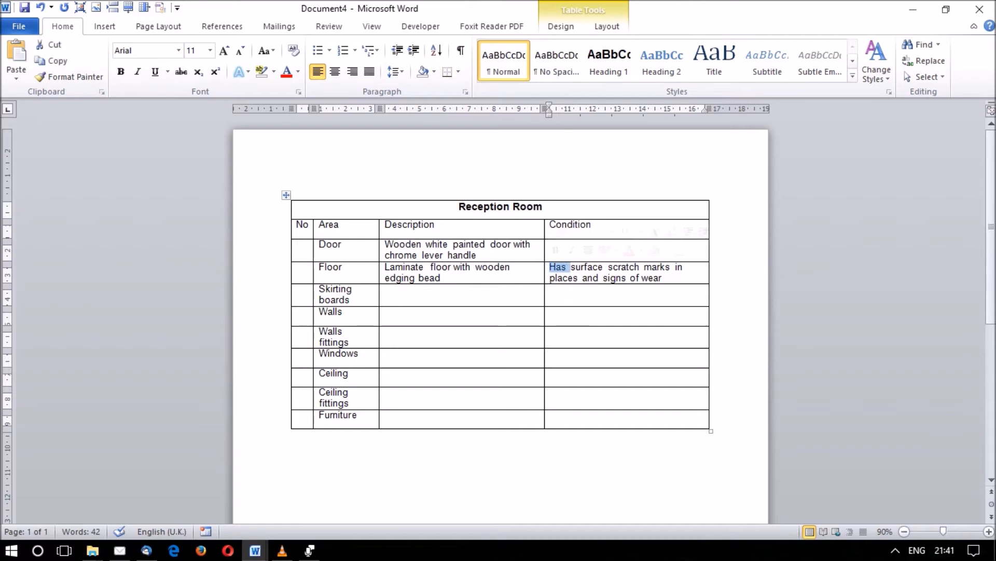
key(BackSpace)
text(S)
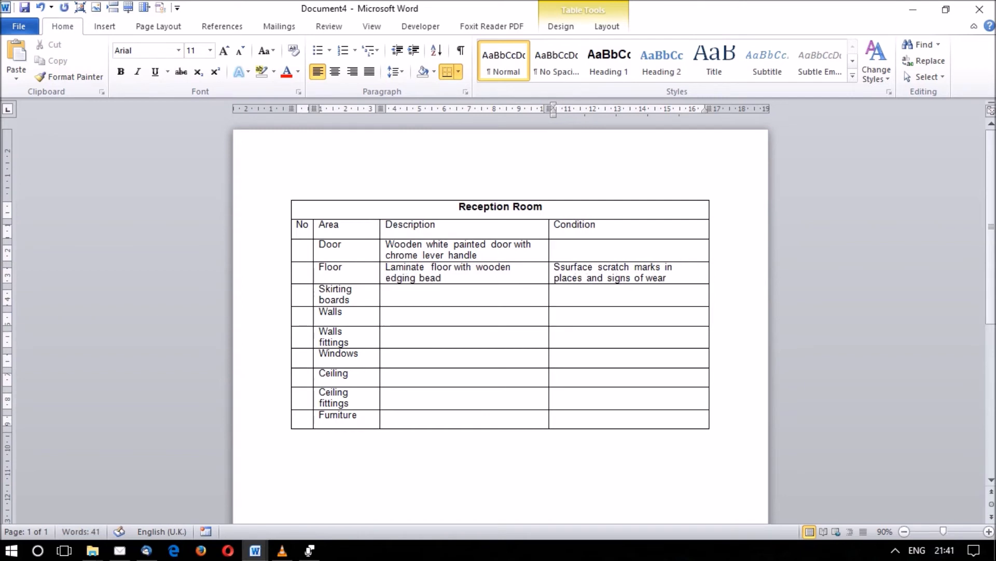
key(Delete)
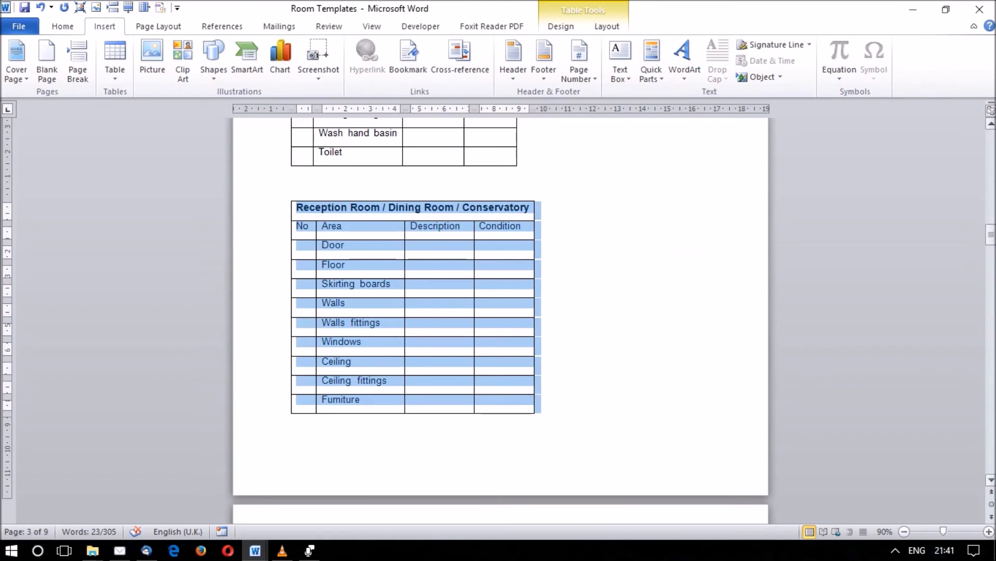
Try deleting the Washing machine row from the Kitchen table in the Room Templates document and undo the deletion.
drag(991, 234, 990, 296)
click(338, 318)
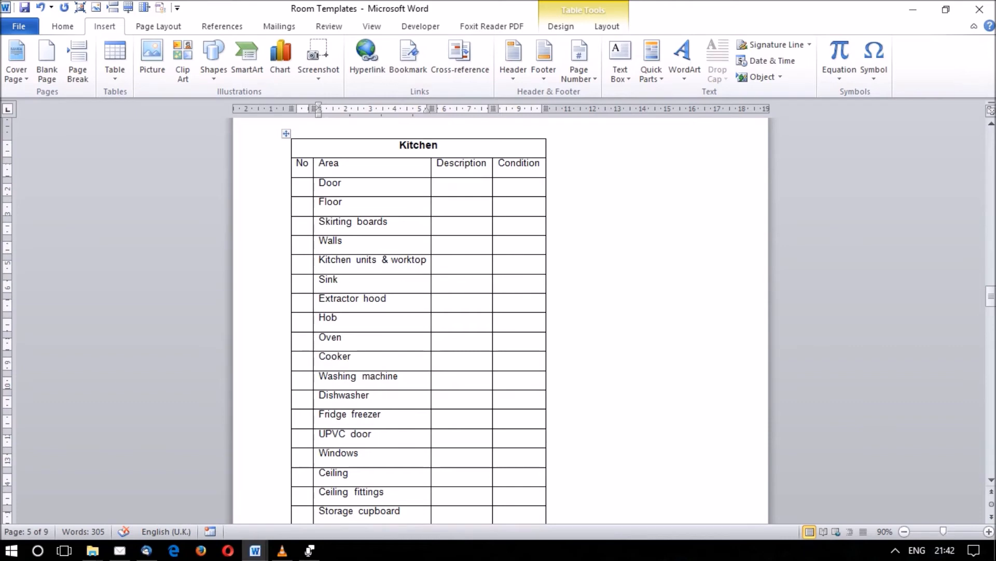
drag(498, 379, 304, 378)
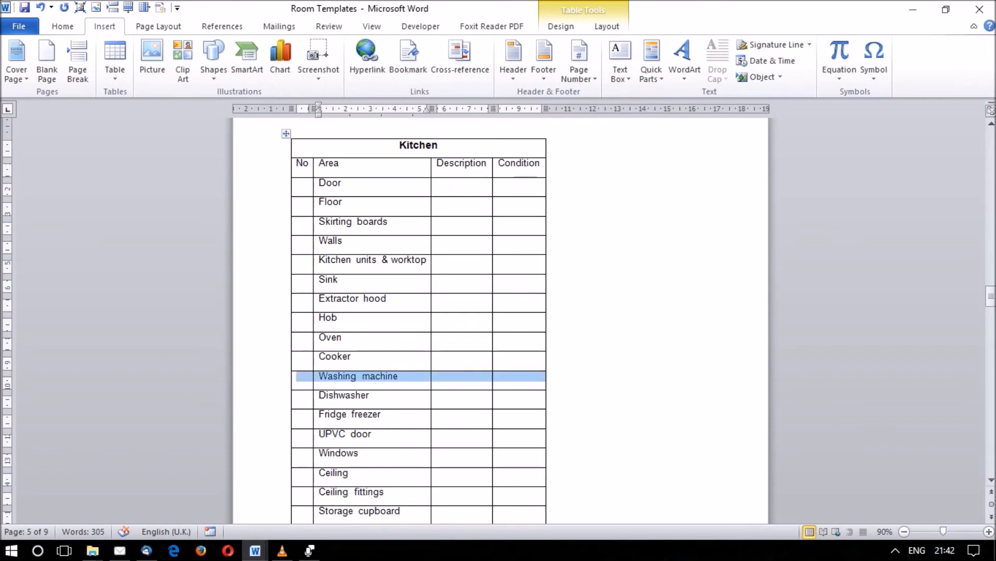
key(BackSpace)
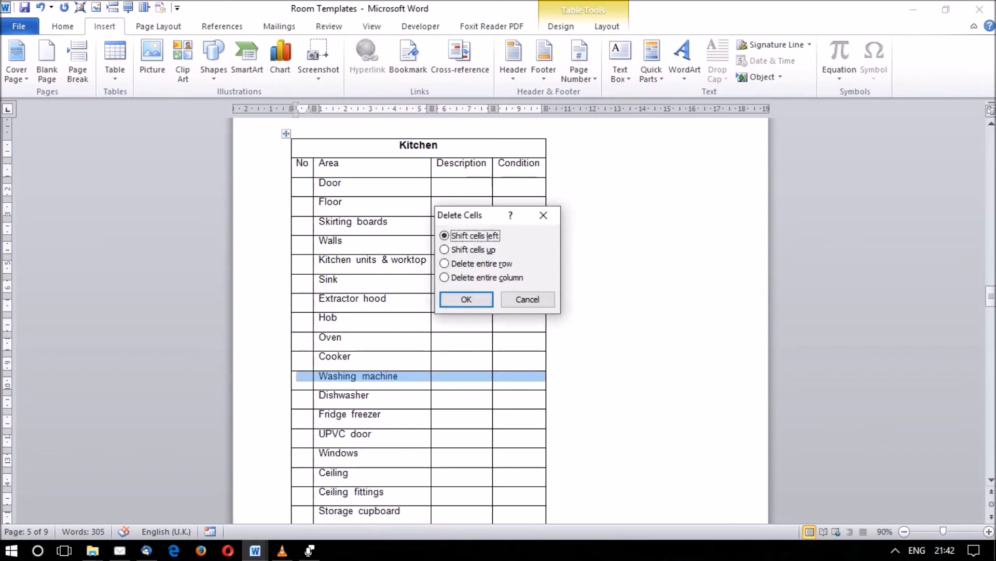
key(Return)
key(ctrl+z)
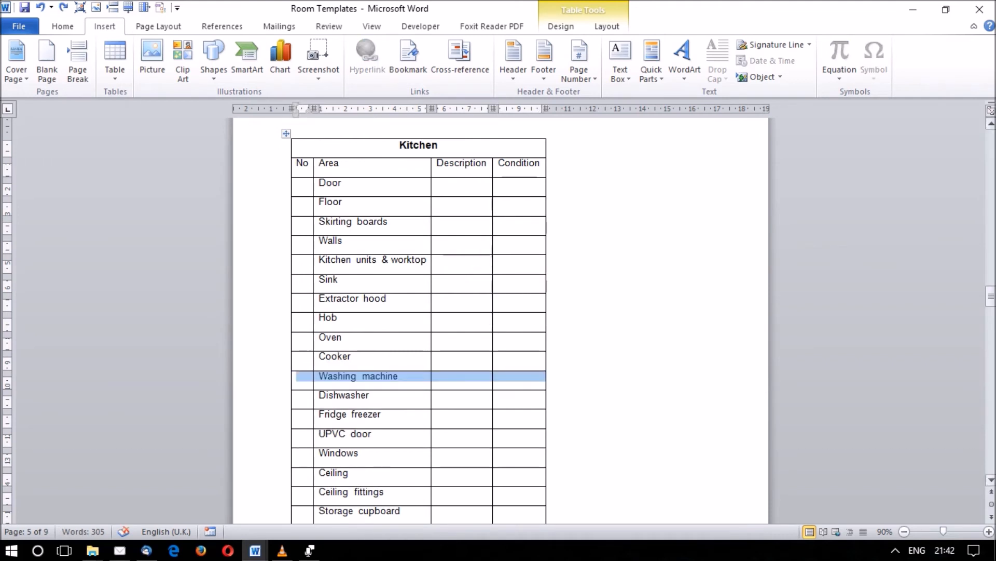
Try deleting the Airing cupboard row from the Staircase & Landing table and undo the deletion.
drag(991, 296, 991, 335)
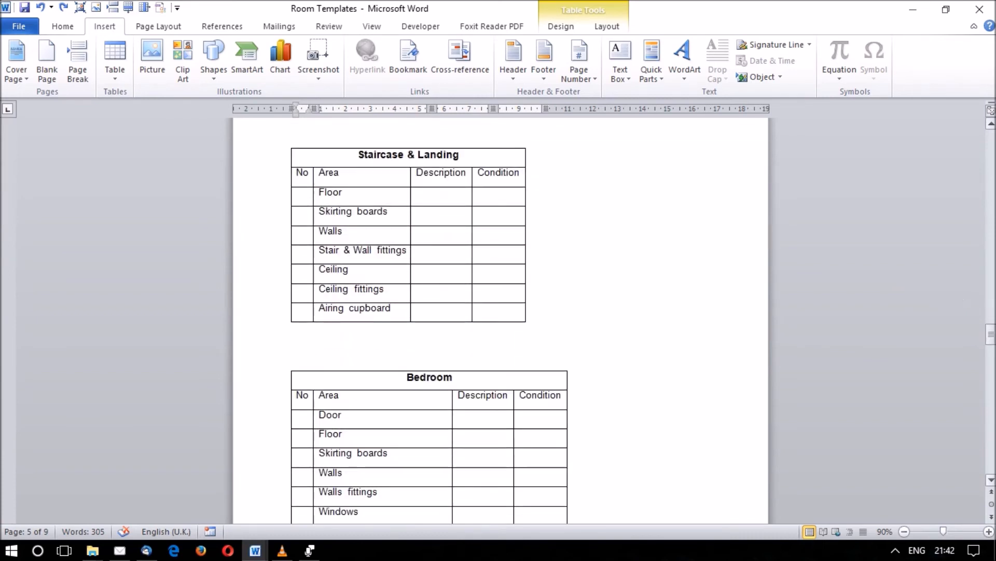
click(418, 309)
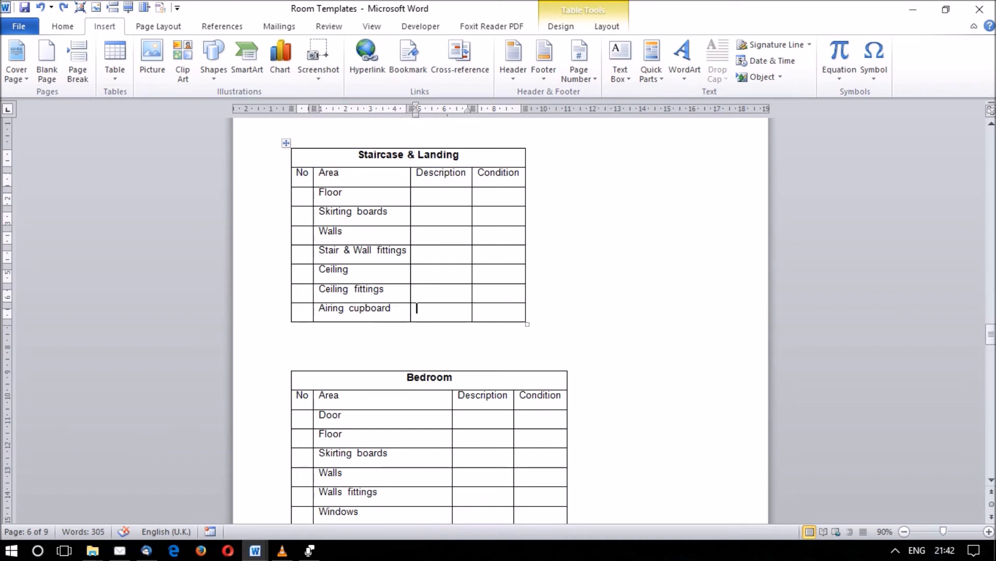
drag(481, 309, 304, 309)
key(BackSpace)
key(Return)
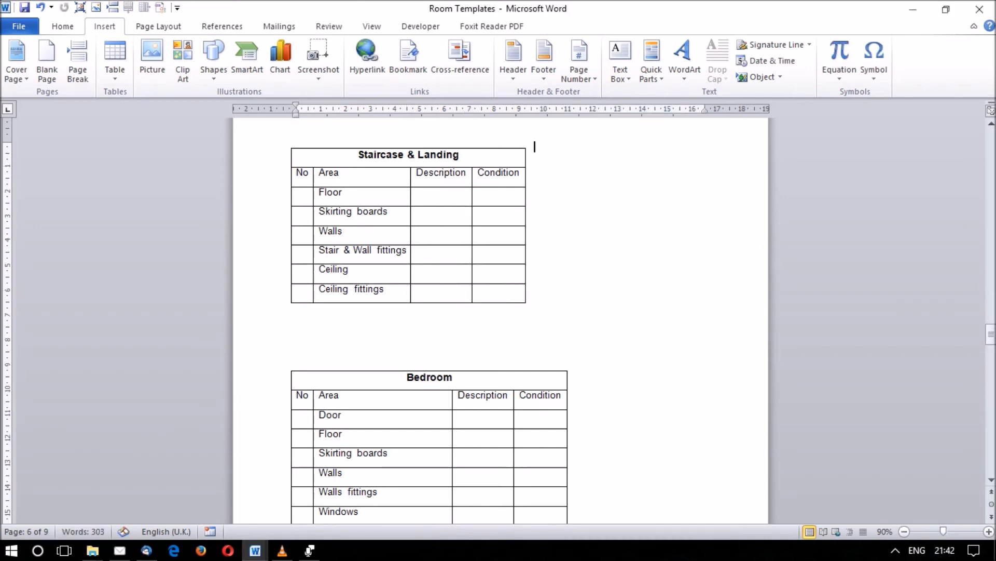
key(ctrl+z)
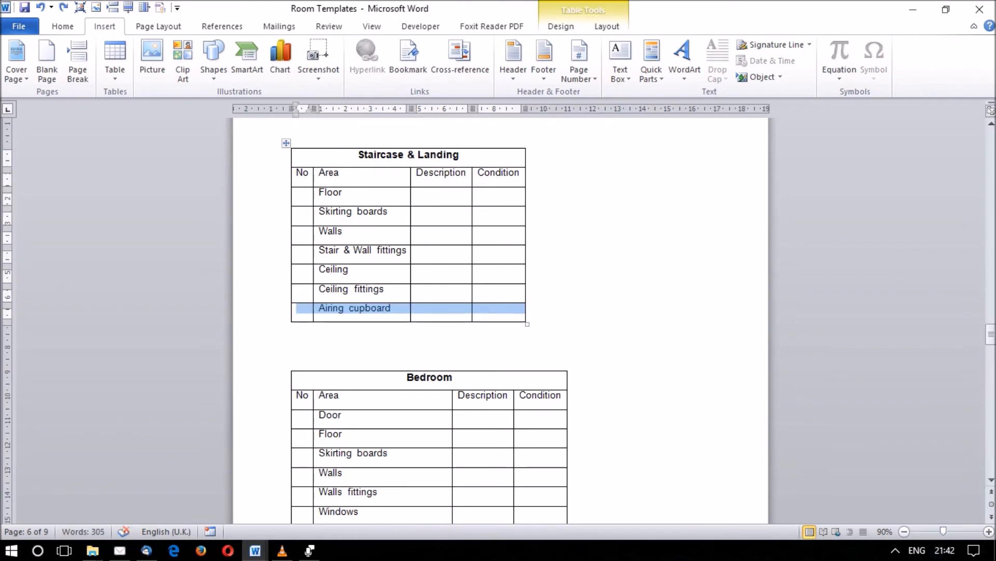
Insert a new row below Airing cupboard in the Staircase & Landing table.
click(286, 143)
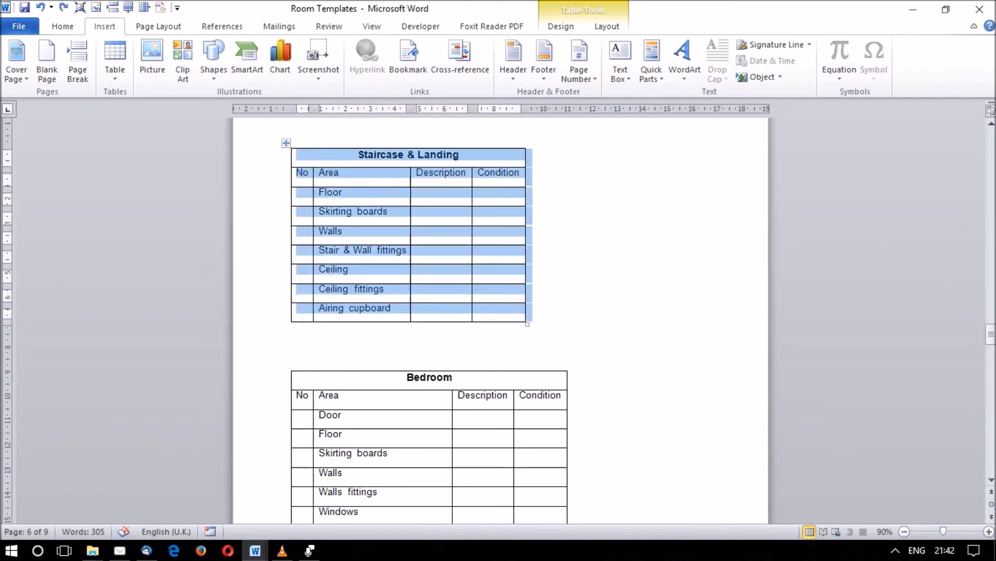
click(417, 309)
drag(392, 308, 319, 309)
click(418, 309)
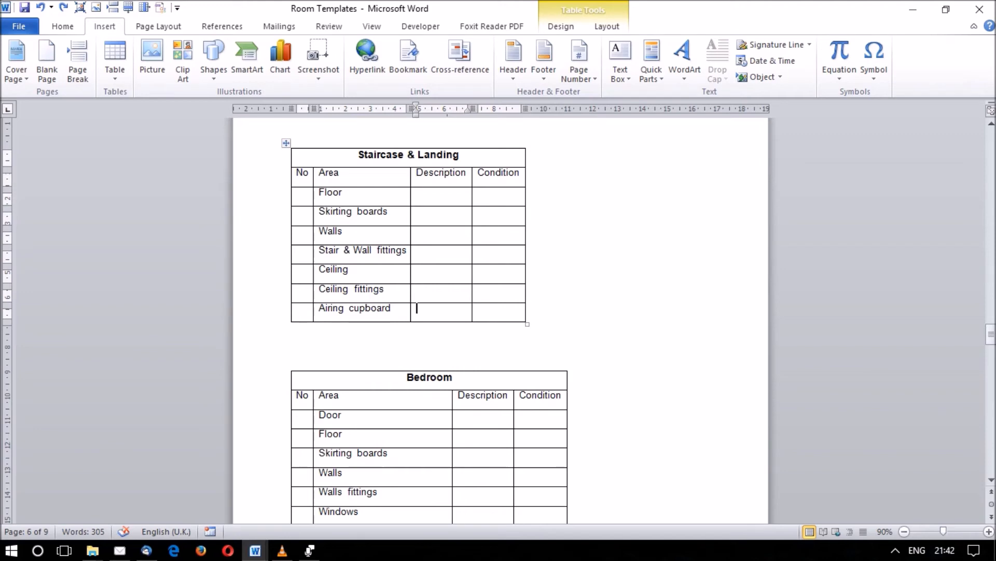
click(128, 7)
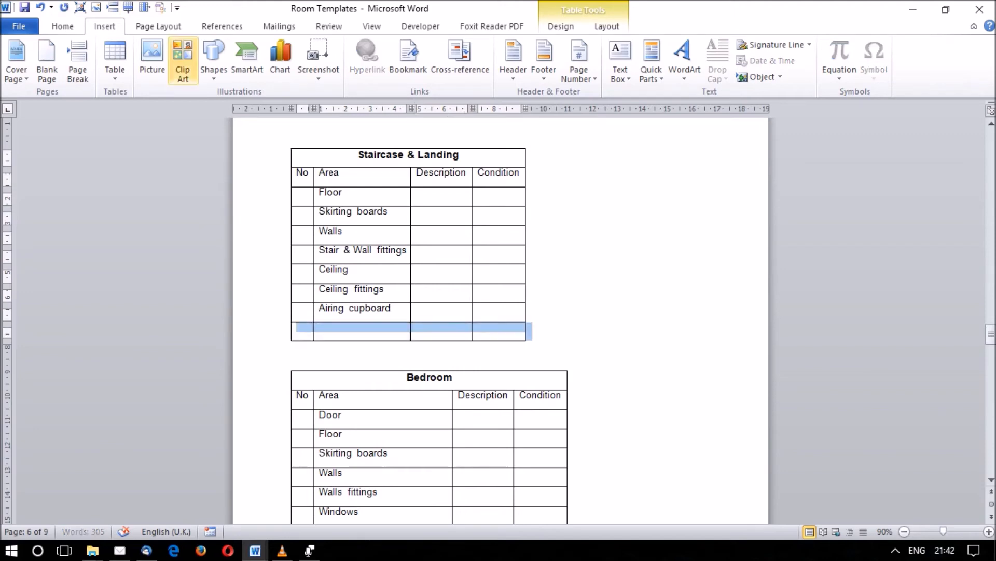
Enter "Storage cupboard" as the area of the new last row in the Staircase & Landing table.
click(362, 322)
click(362, 328)
text(Sto)
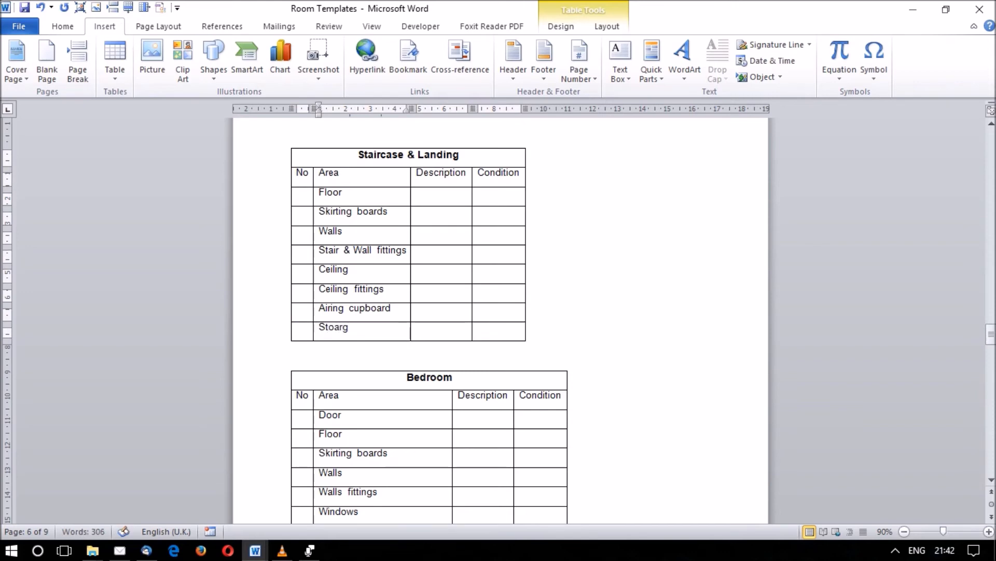
text(rage cupboard)
key(Tab)
key(Up)
key(Up)
key(Up)
key(Up)
key(Down)
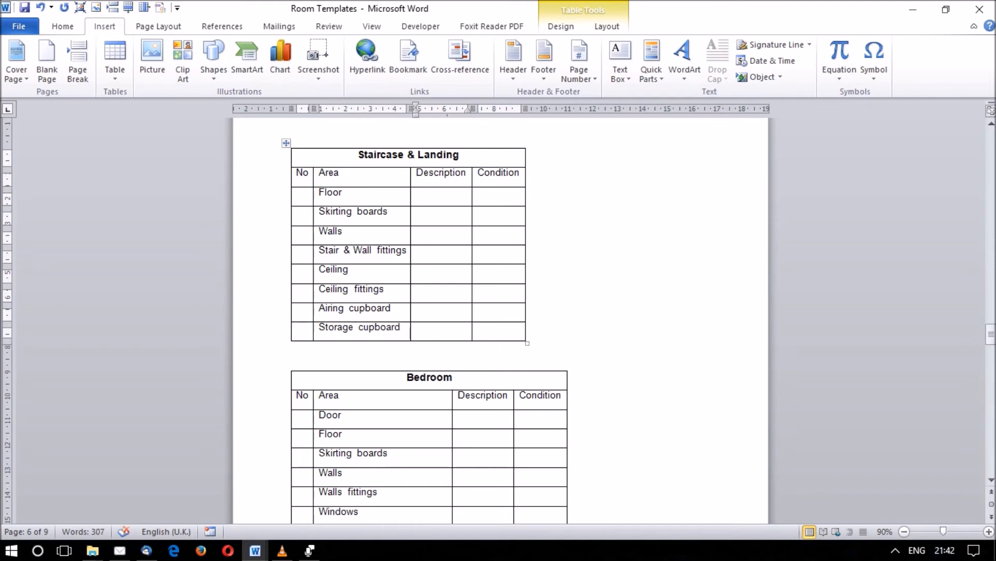
Compare the area rows in the bedroom part of the Bedroom & En-suite table with those in the Bedroom table.
drag(992, 334, 992, 370)
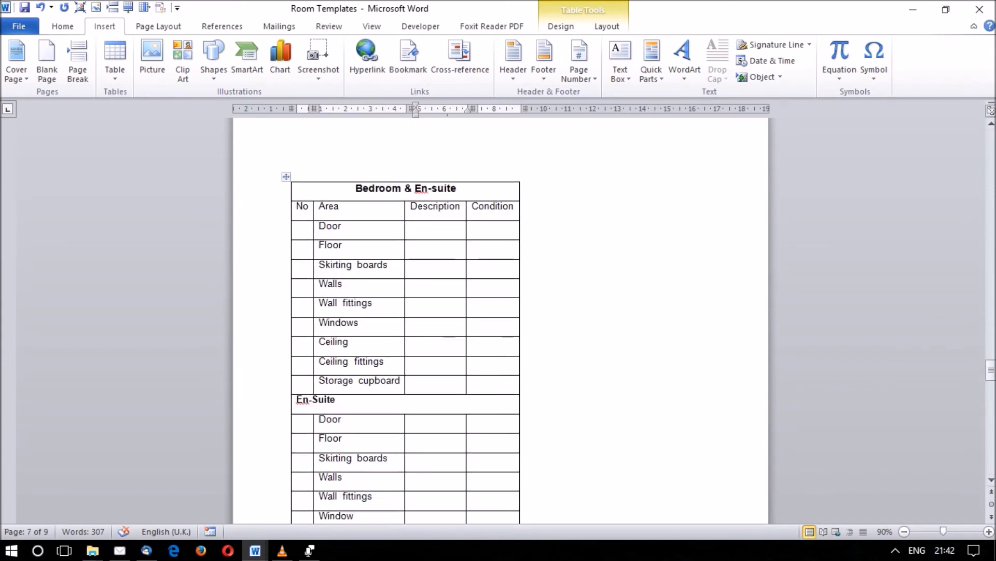
drag(341, 225, 343, 382)
drag(435, 381, 435, 226)
click(342, 227)
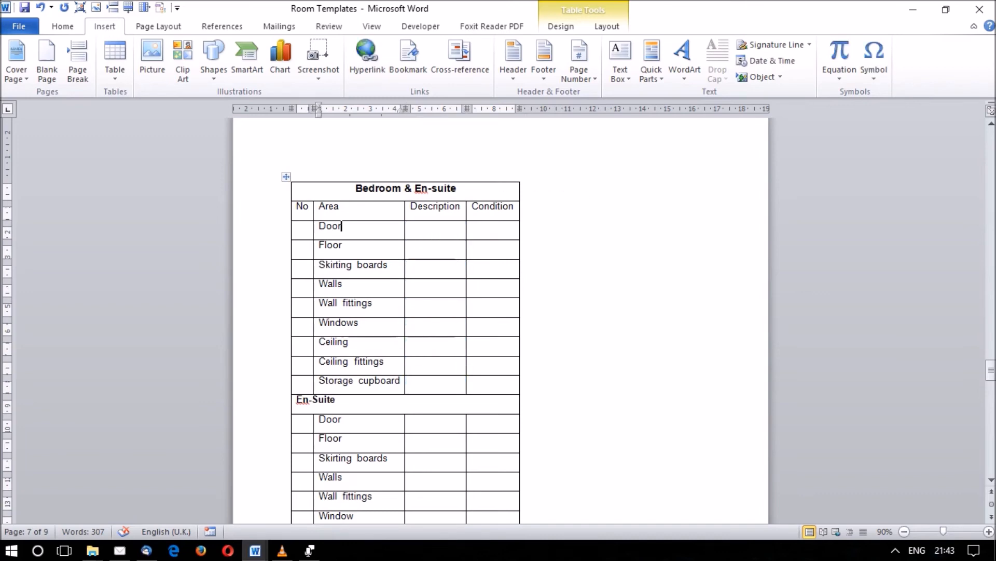
drag(991, 370, 991, 341)
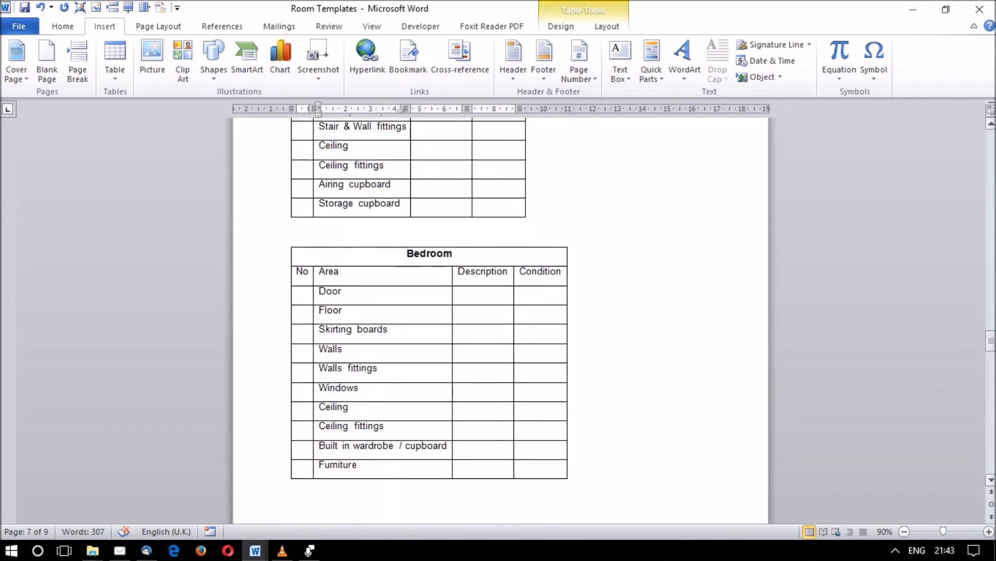
drag(385, 292, 384, 445)
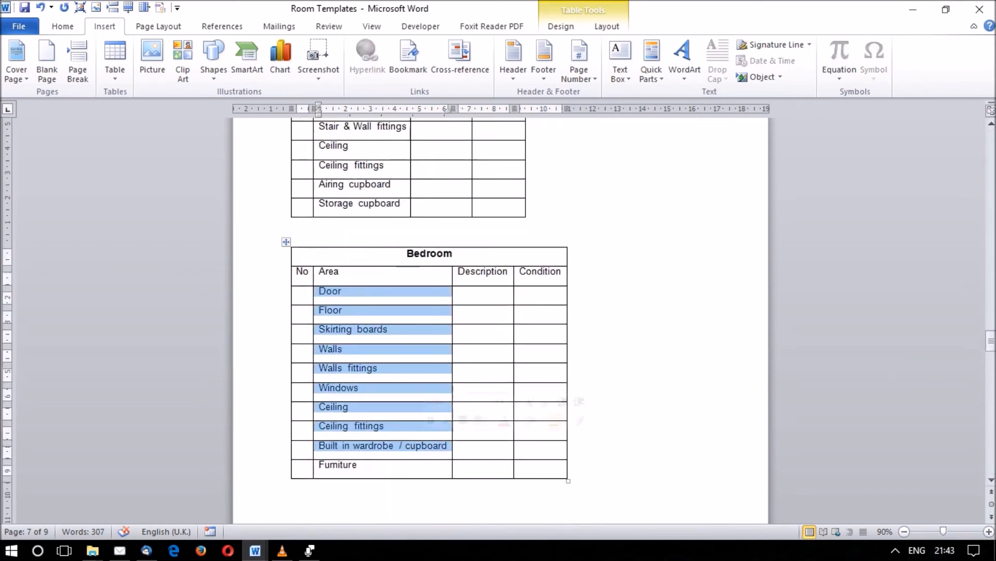
click(461, 466)
click(522, 465)
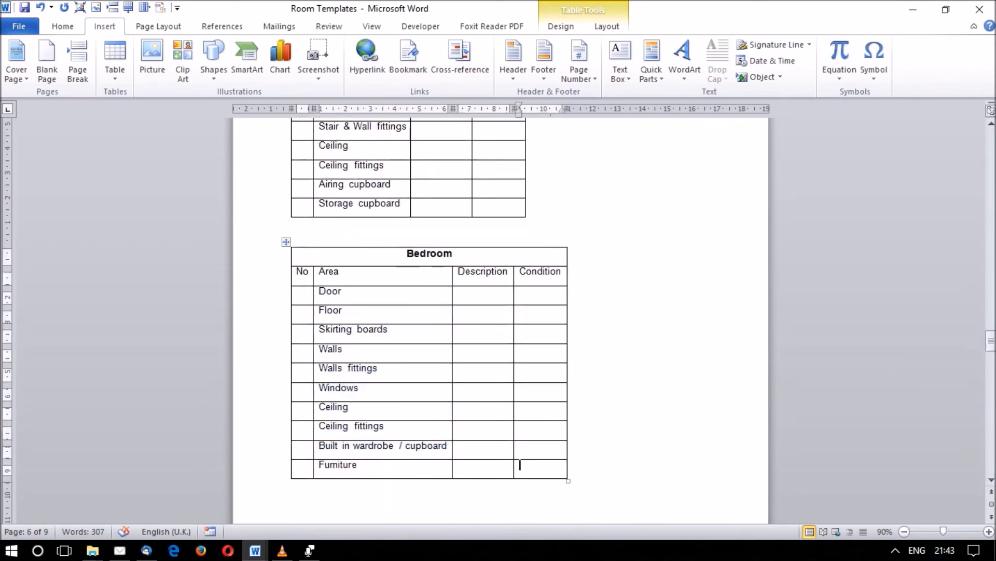
drag(991, 341, 991, 370)
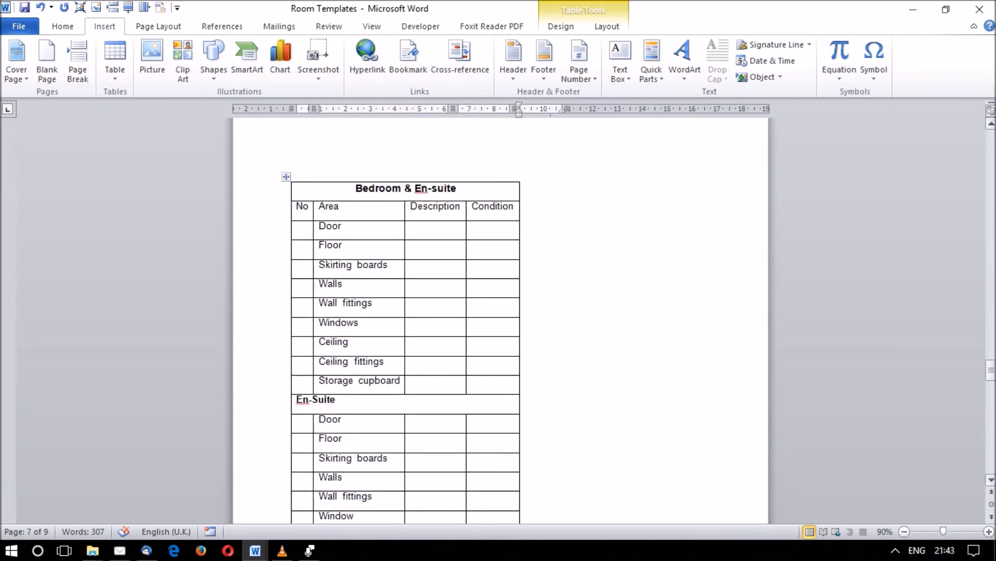
click(991, 370)
drag(332, 226, 493, 383)
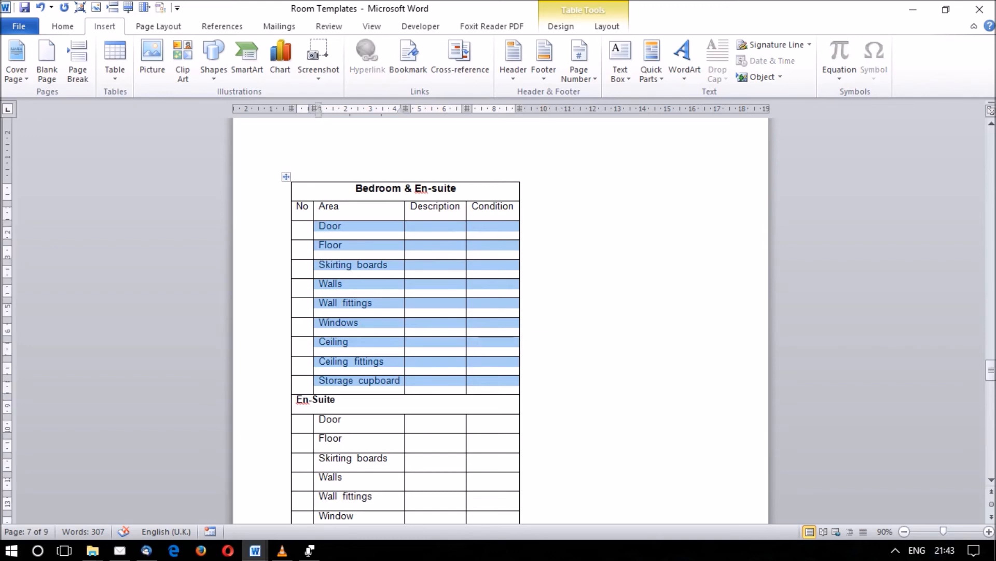
Review the En-Suite section of the Bedroom & En-suite table, including its area rows and their description and condition cells.
drag(991, 370, 991, 377)
drag(337, 276, 297, 276)
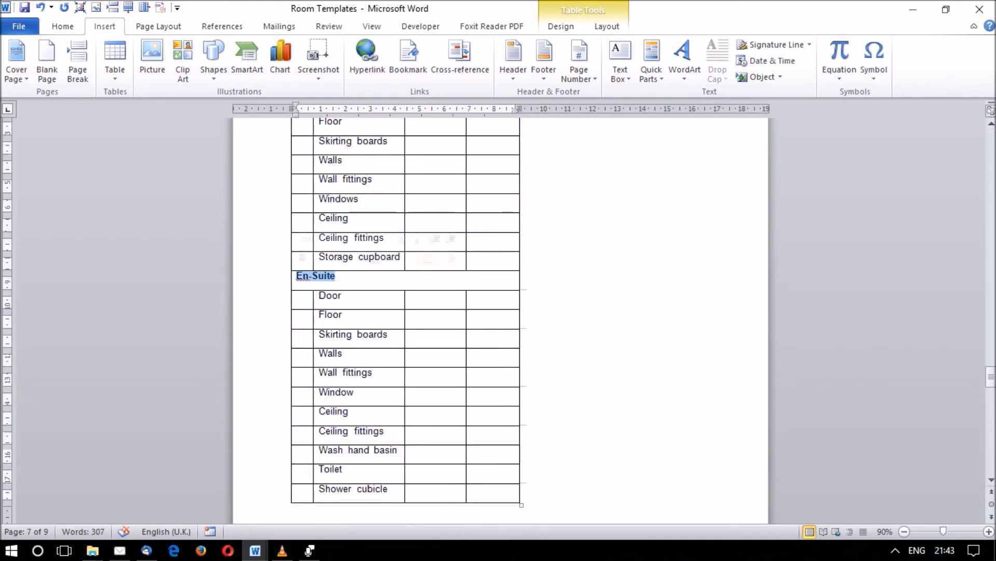
click(348, 335)
drag(411, 297, 498, 490)
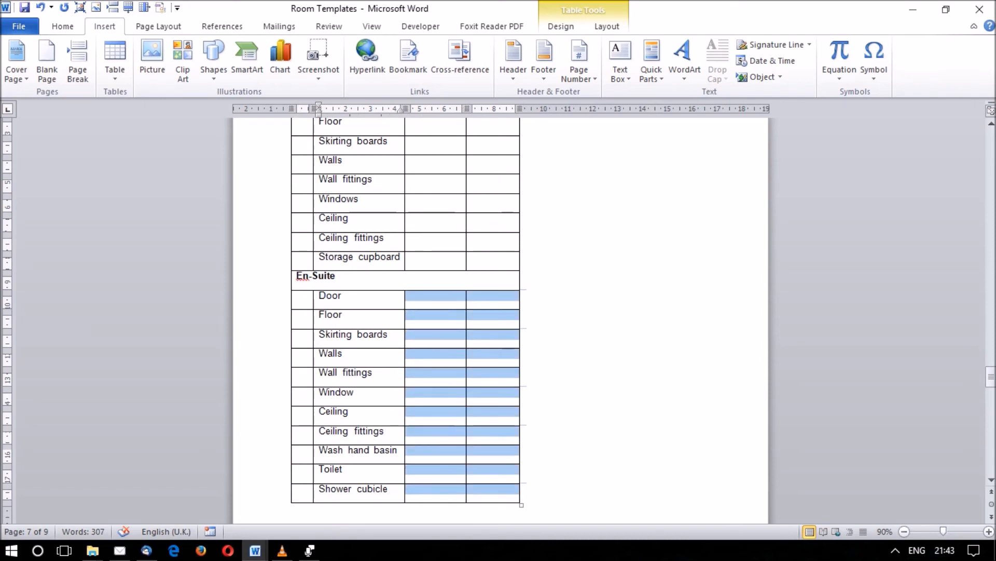
click(409, 294)
drag(409, 293, 498, 490)
click(409, 410)
Examine the area rows and the description and condition cells of the Bathroom table.
drag(991, 377, 991, 410)
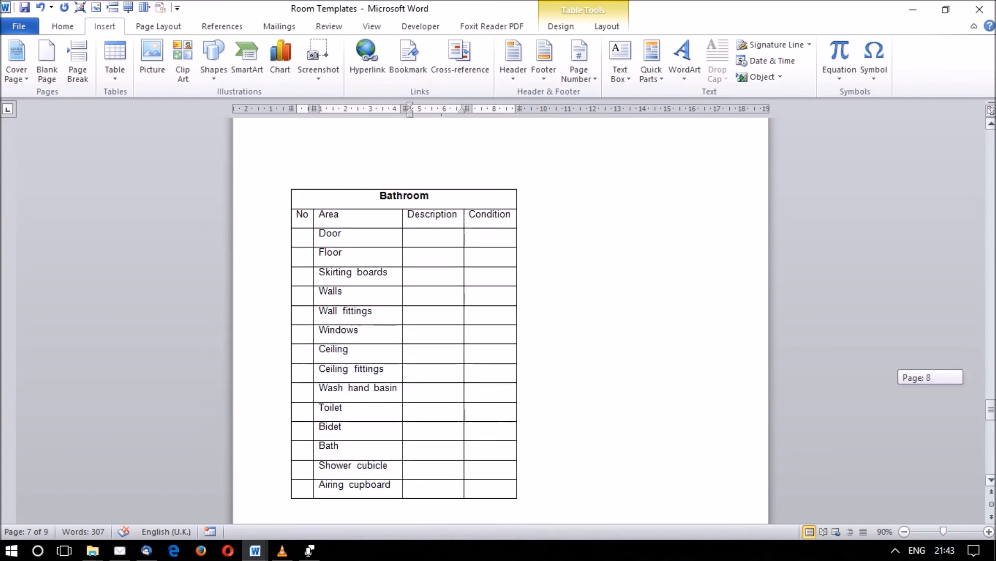
drag(415, 237, 498, 467)
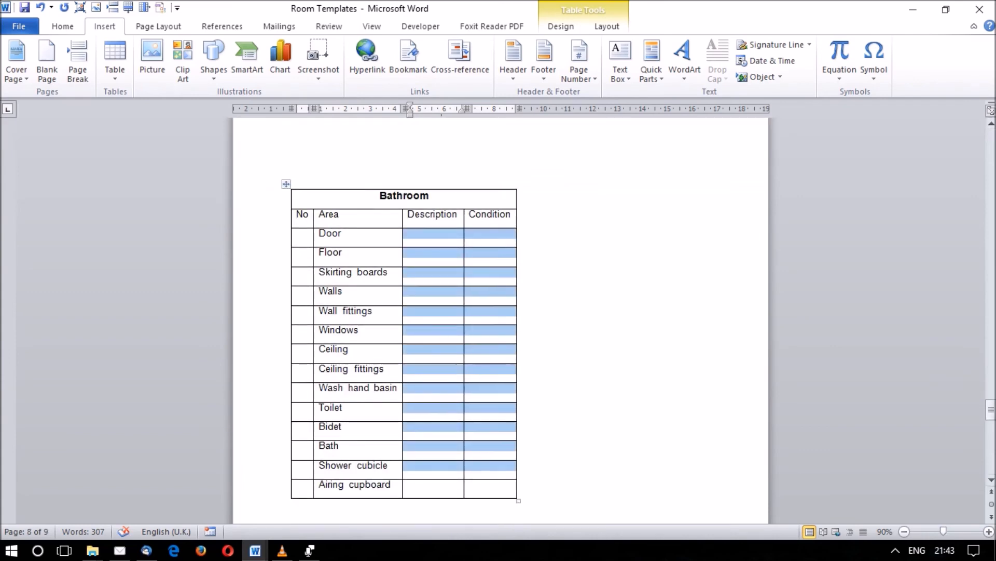
mouse_move(992, 409)
mouse_down()
mouse_move(991, 421)
mouse_move(991, 412)
mouse_up()
click(359, 281)
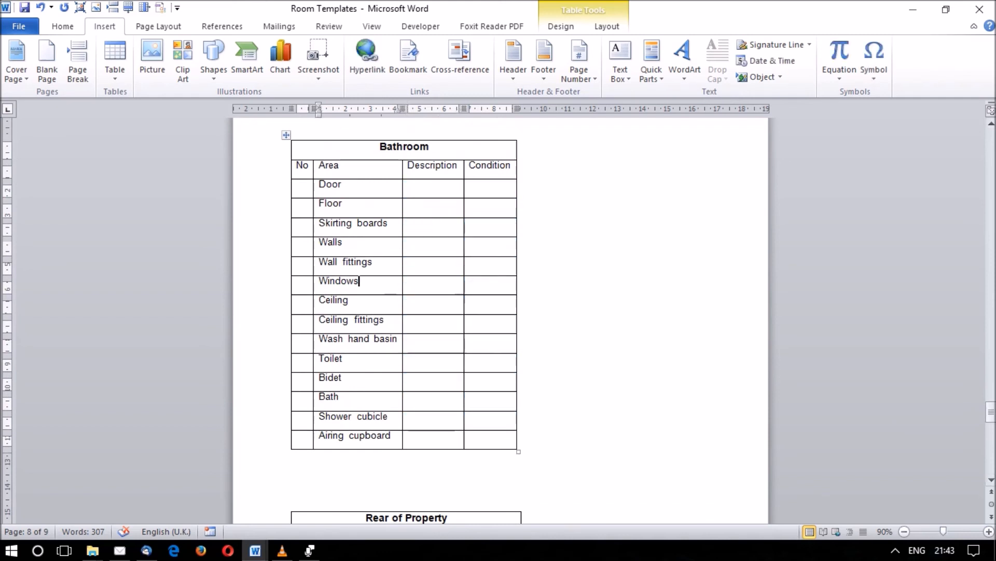
drag(330, 185, 353, 281)
click(353, 397)
Try deleting the Bidet row from the Bathroom table and undo the deletion.
drag(488, 378, 303, 378)
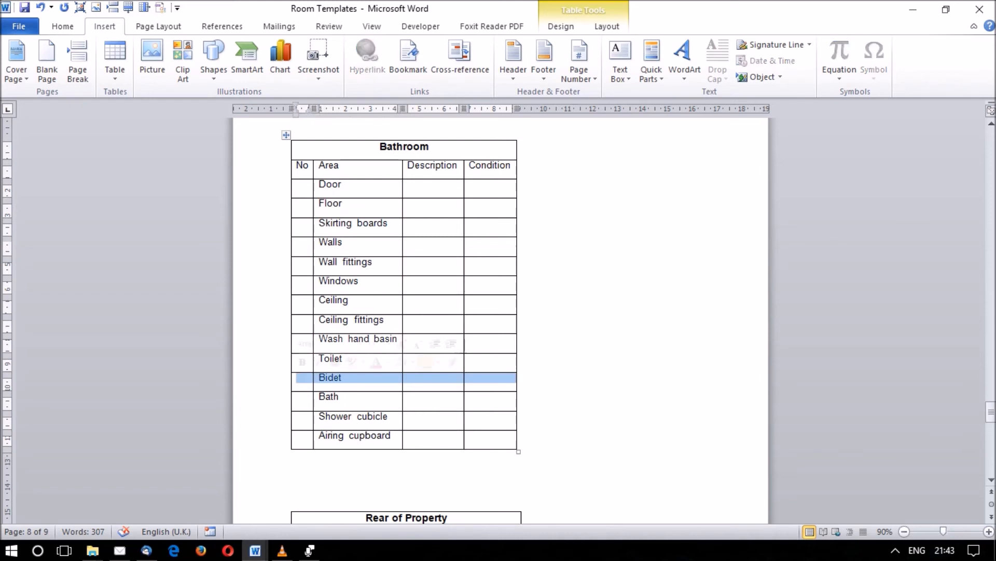
key(BackSpace)
key(Return)
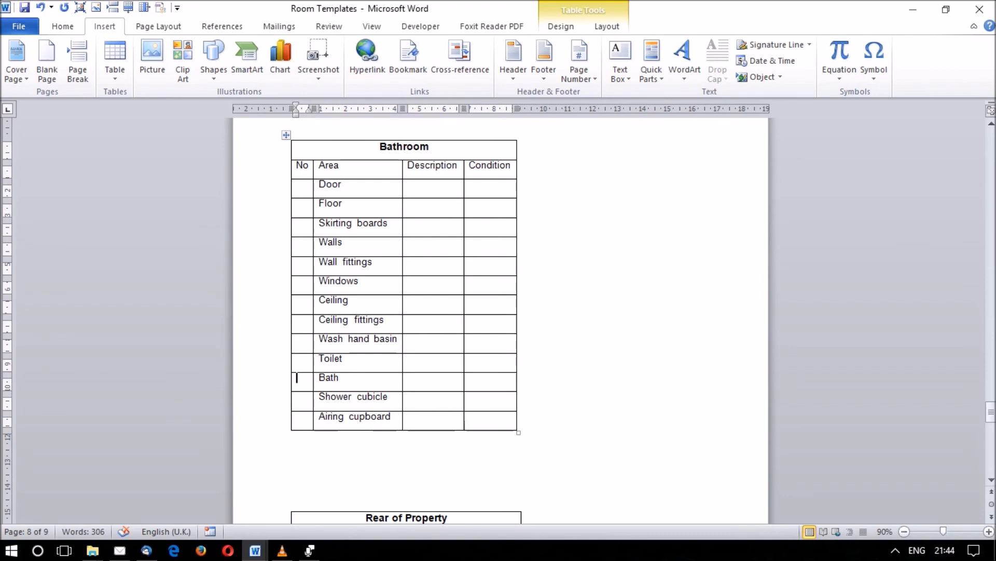
key(ctrl+z)
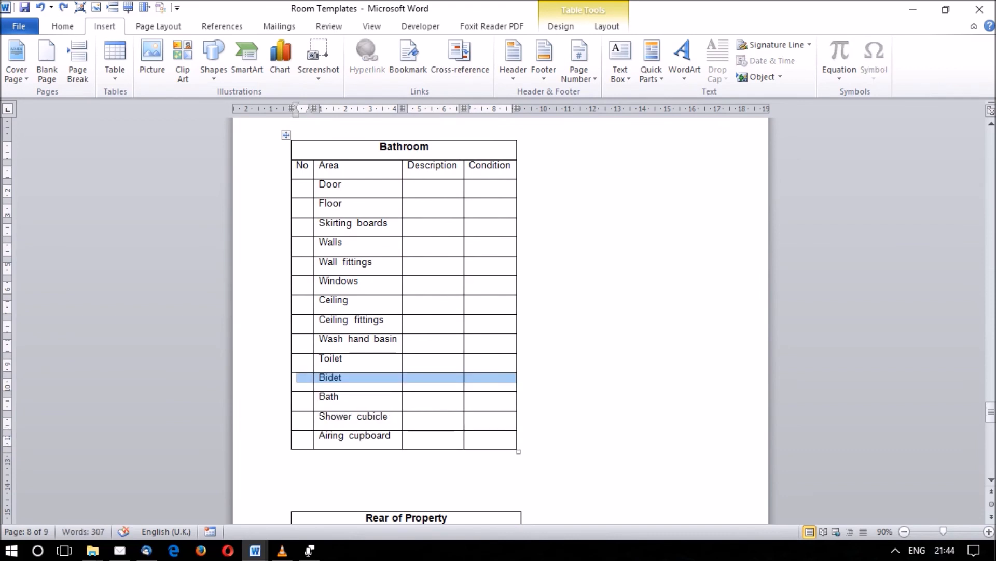
drag(322, 184, 353, 436)
click(356, 358)
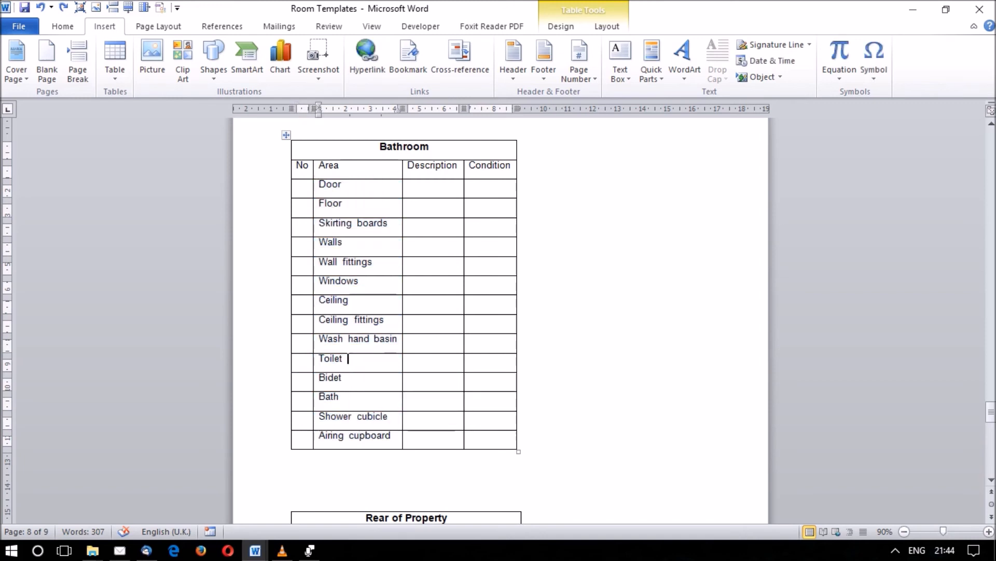
click(350, 300)
Enter "Lawn" and, on a second line, "Concrete slab paving" as the description of the Rear of property row.
drag(991, 411, 991, 425)
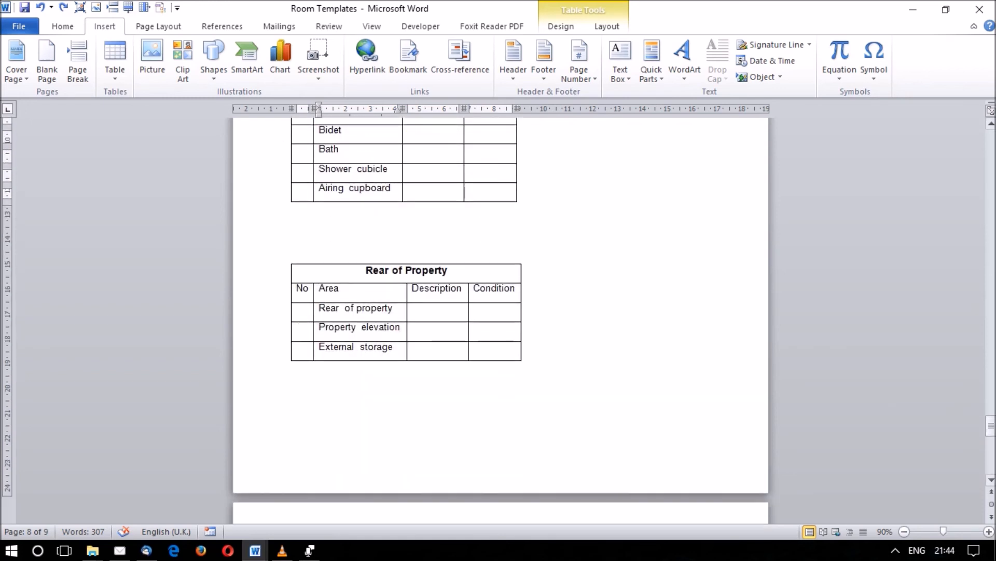
click(414, 347)
click(414, 328)
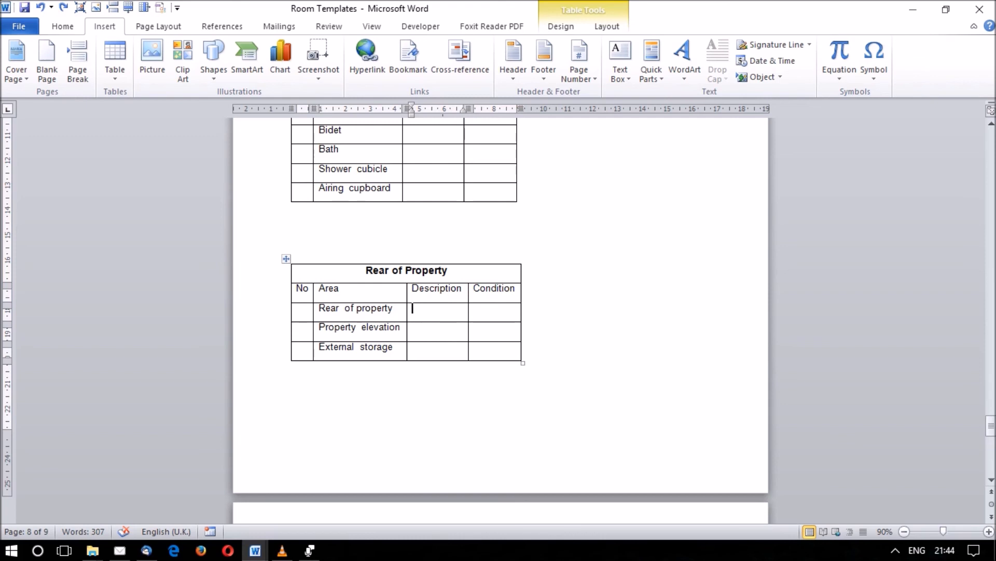
text(Lawn)
key(Return)
text(Concrete slab paving)
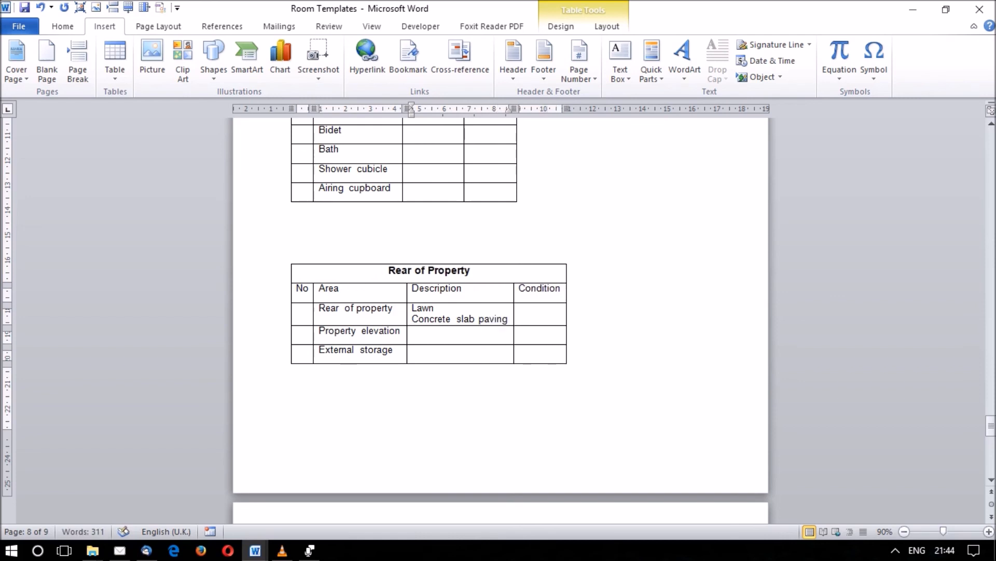
Try "Paving is uneven" as the condition of the Rear of property row and clear that cell again.
key(Tab)
text(Paving is uneven)
click(520, 349)
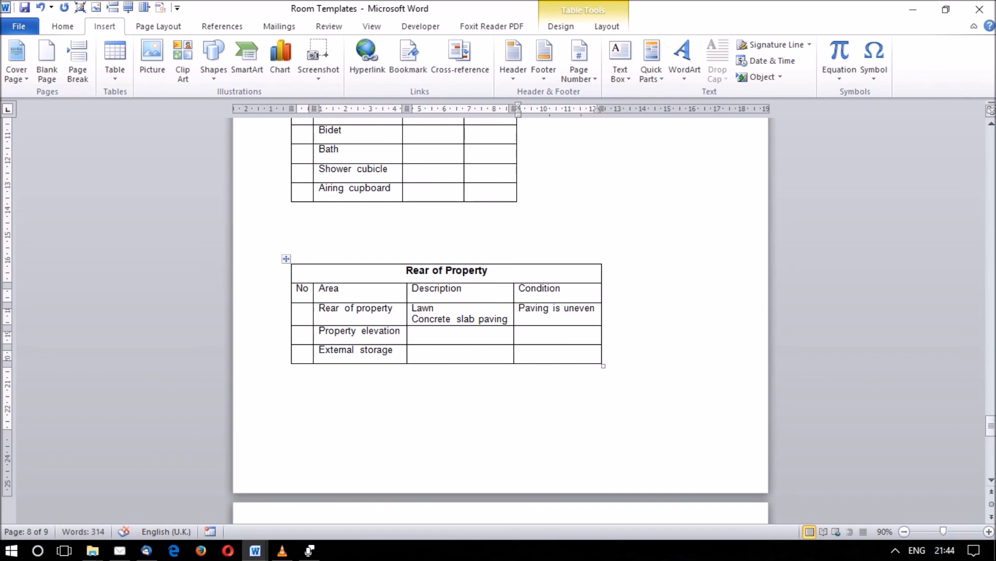
drag(595, 309, 520, 308)
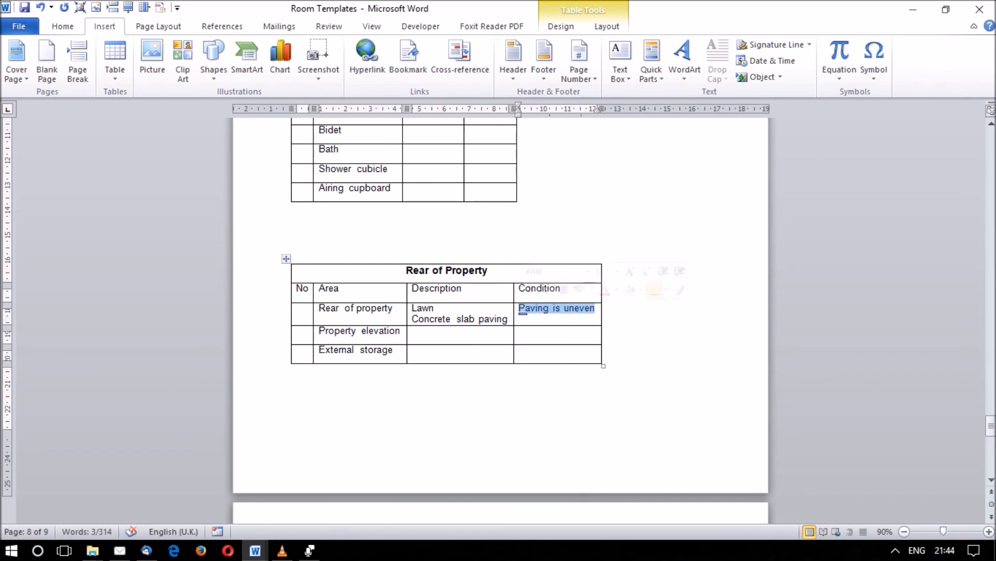
key(Delete)
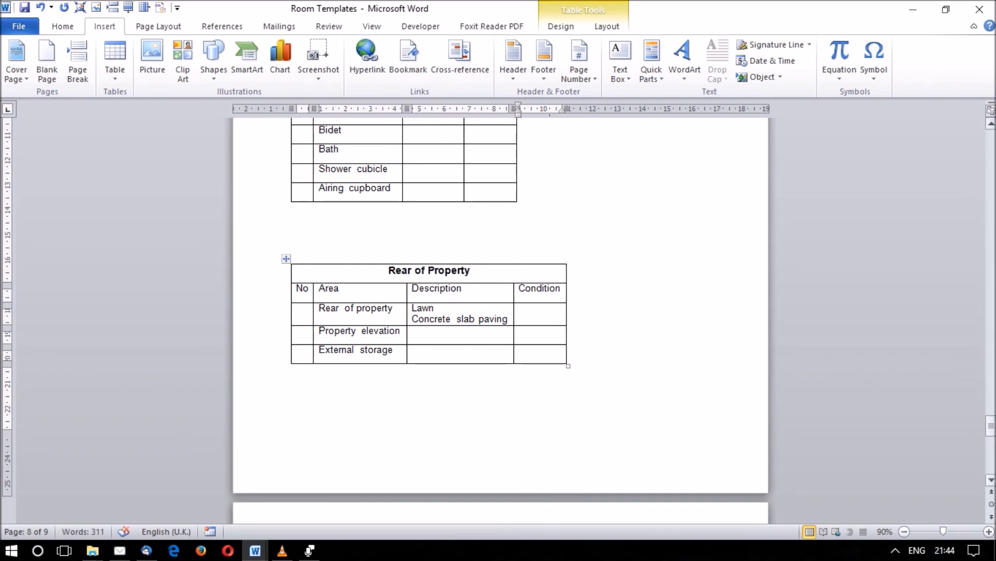
Go back to the Kitchen table and examine its area rows, starting from Door.
drag(991, 425, 992, 293)
click(286, 183)
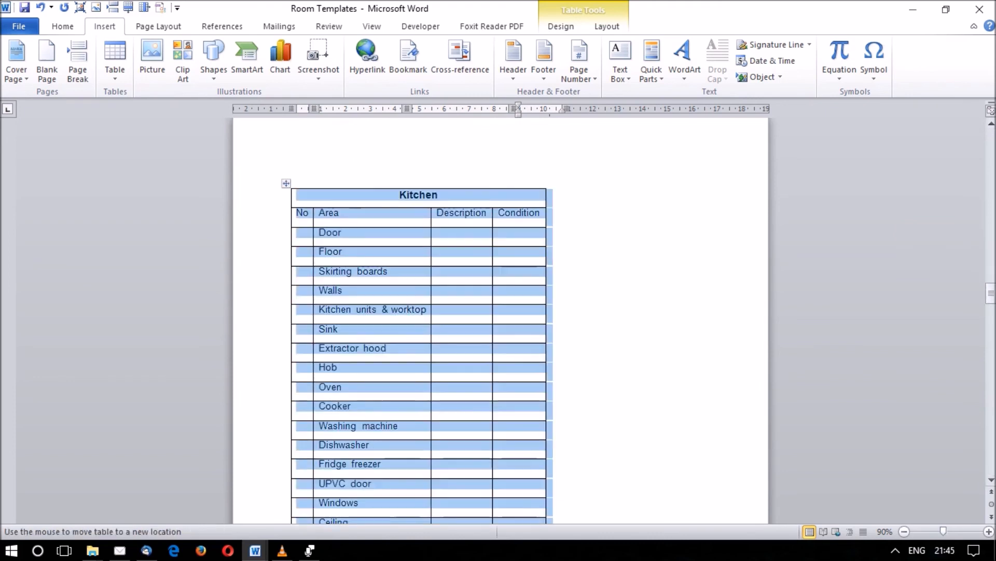
drag(992, 293, 991, 295)
click(461, 224)
click(343, 183)
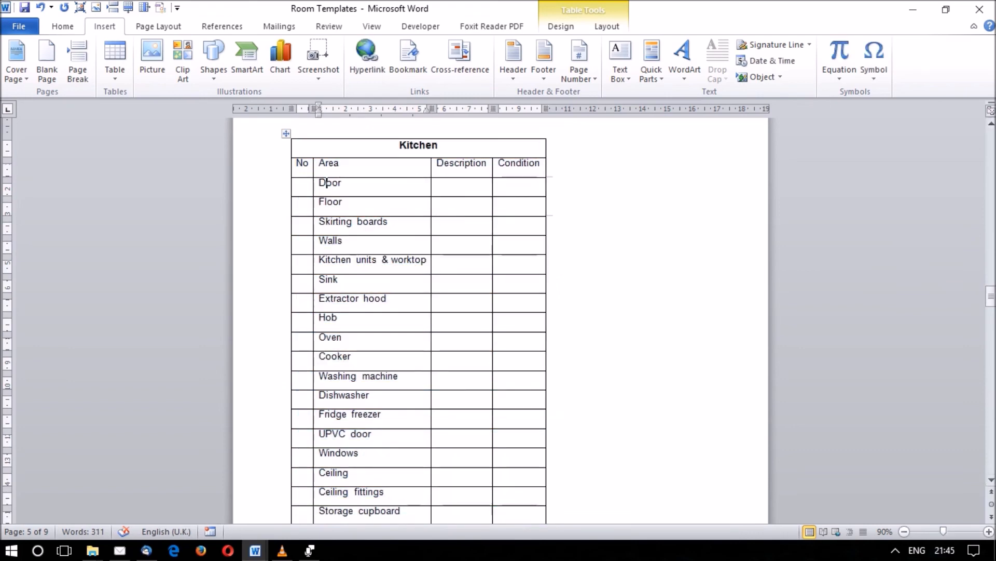
key(shift+Down)
key(shift+Down)
key(shift+Down)
key(shift+Down)
key(shift+Down)
key(shift+Down)
key(shift+Down)
key(shift+Down)
key(shift+Down)
key(shift+Down)
key(shift+Down)
key(shift+Down)
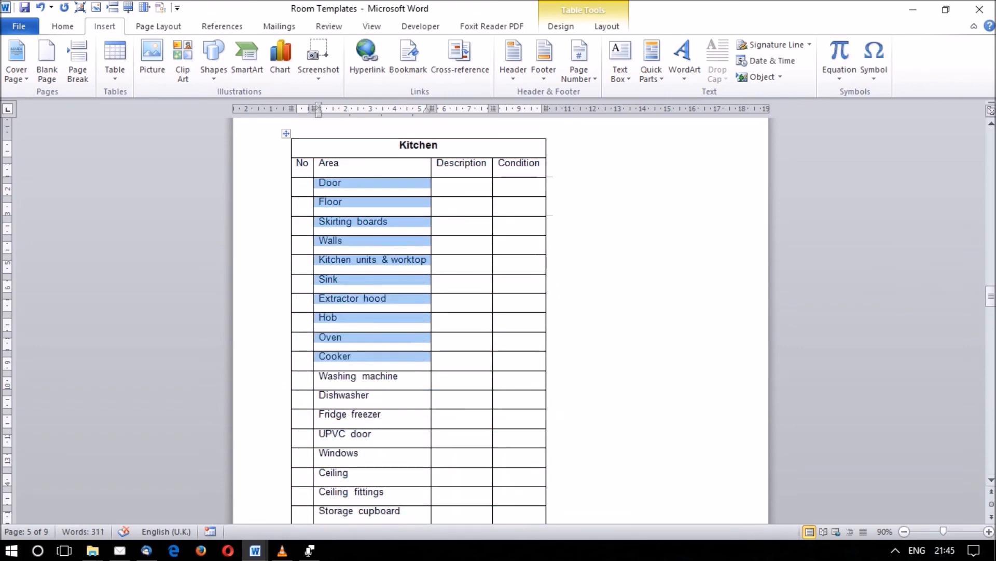
click(358, 182)
key(Down)
key(Down)
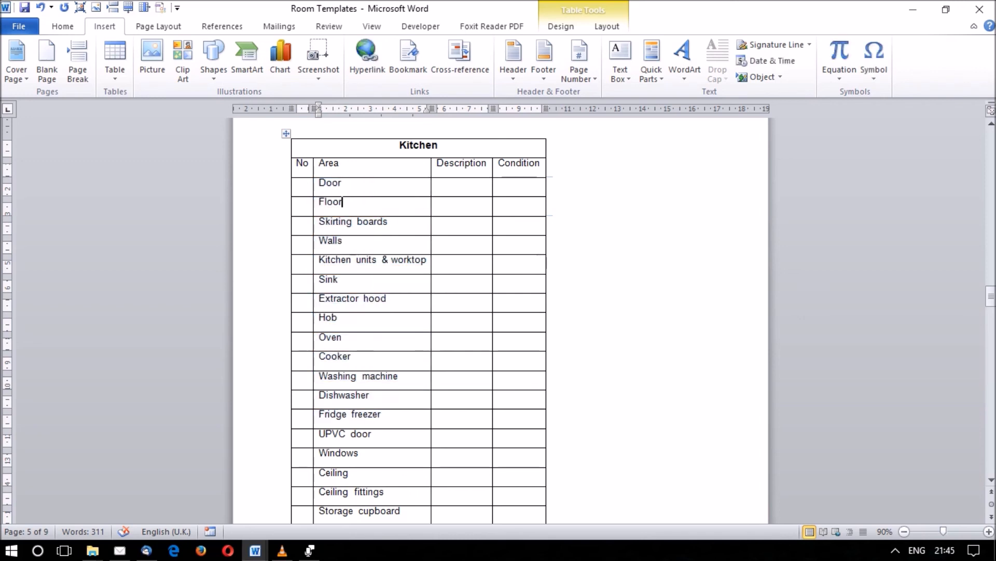
key(Down)
key(Down)
Try entering "Wooden white" as the description of the Door row in the Kitchen table and clear the cell again.
click(438, 183)
key(shift+Right)
key(Down)
key(Up)
key(Right)
text(Wooden white)
key(BackSpace)
key(BackSpace)
key(BackSpace)
key(BackSpace)
key(BackSpace)
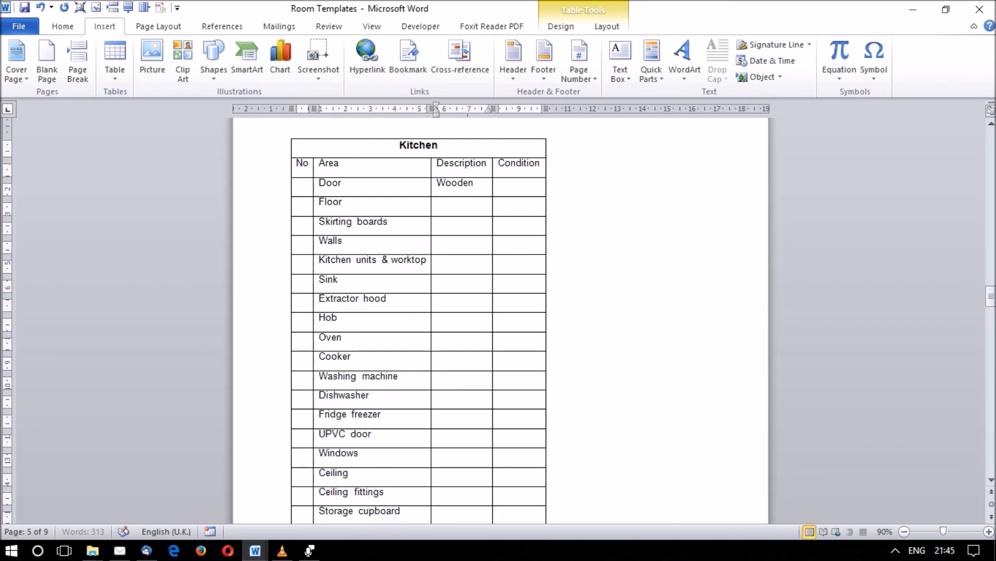
key(BackSpace)
key(BackSpace)
key(BackSpace)
key(BackSpace)
key(BackSpace)
key(BackSpace)
key(BackSpace)
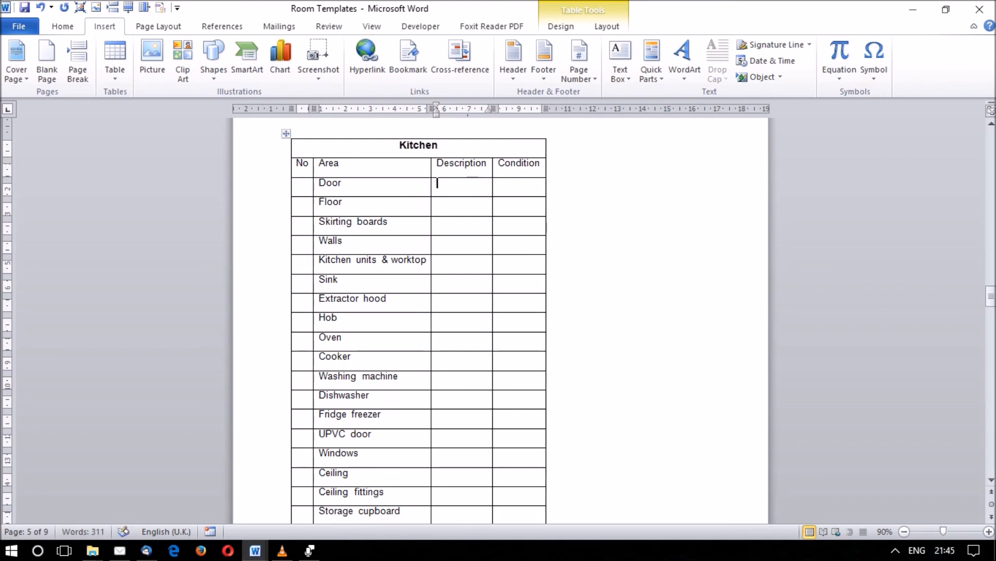
click(549, 184)
click(499, 183)
drag(991, 296, 991, 329)
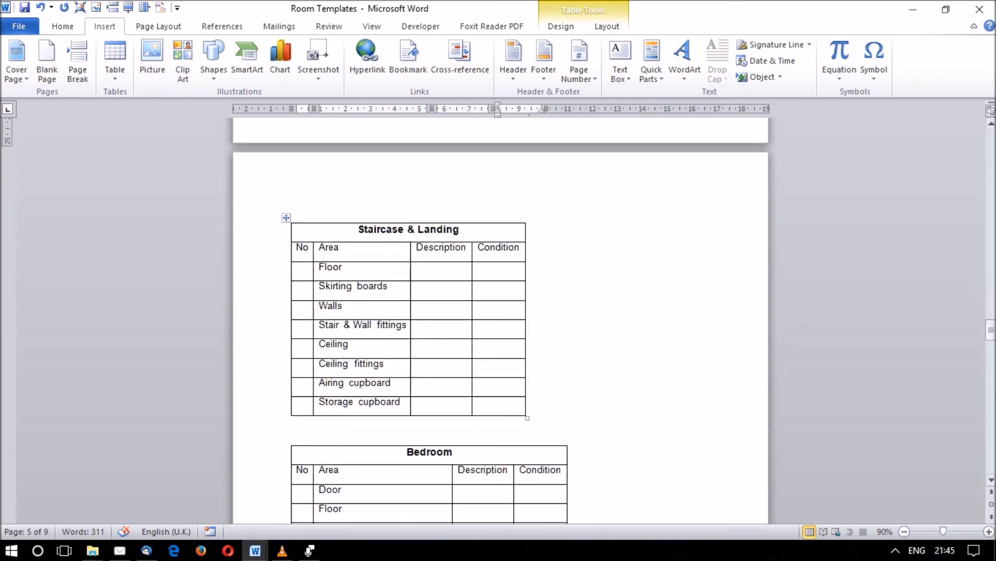
Switch to Voice Recorder and stop the running audio recording so that it is saved.
click(310, 550)
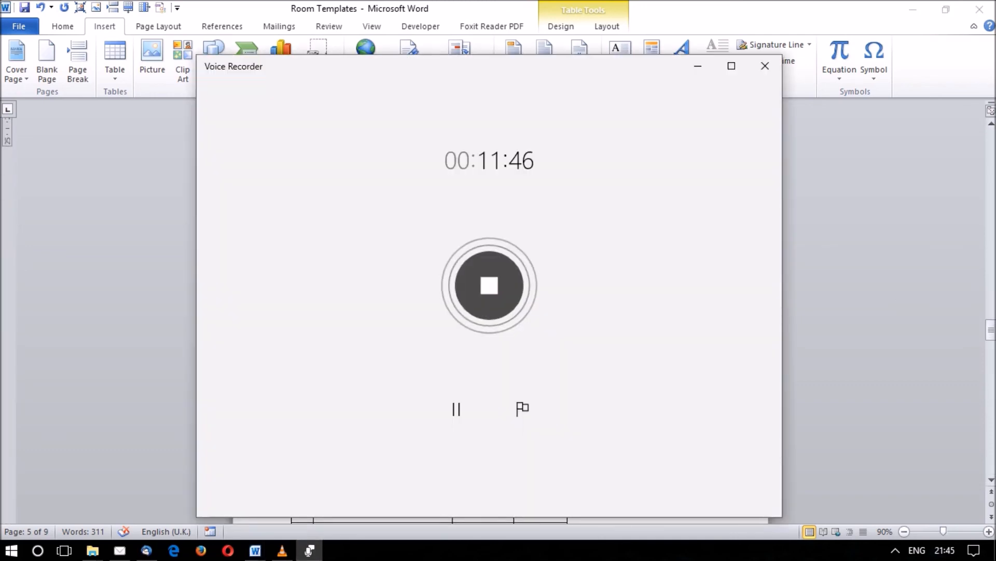
click(490, 286)
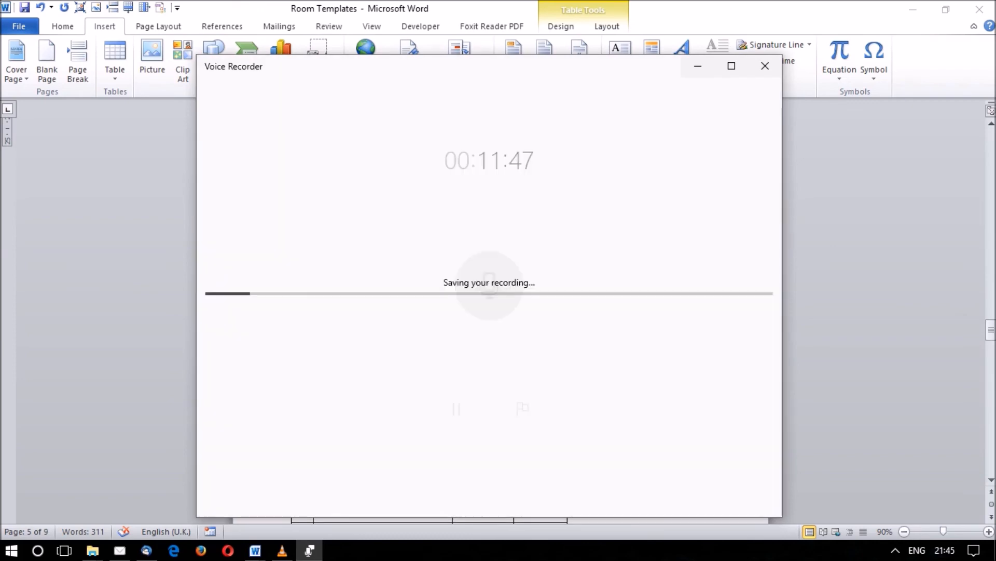